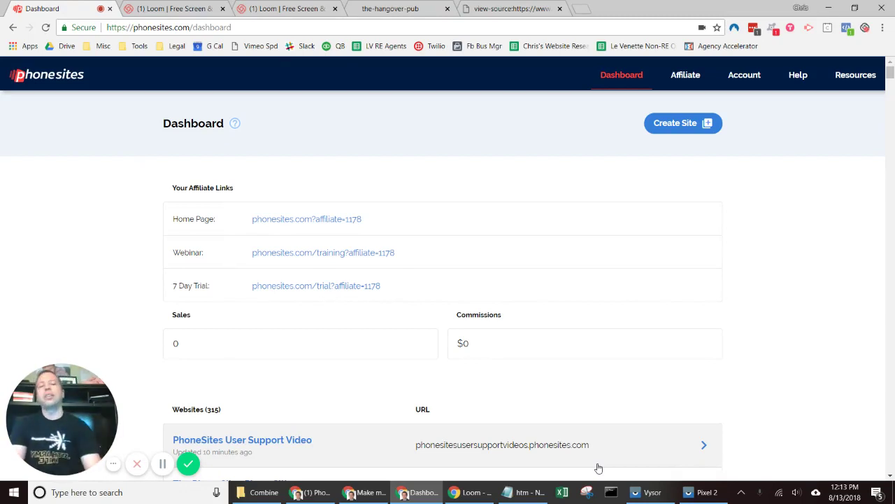
- Start creating a new site and name it "The Hangover Pub"
click(688, 124)
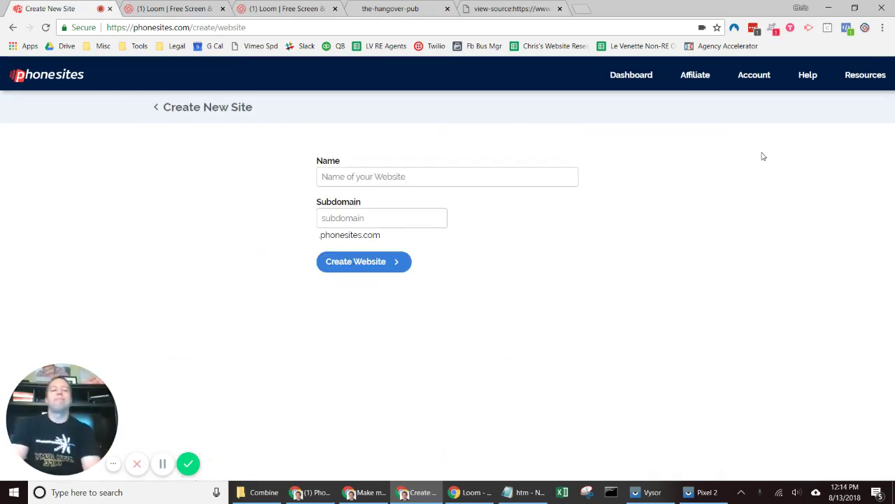
click(423, 181)
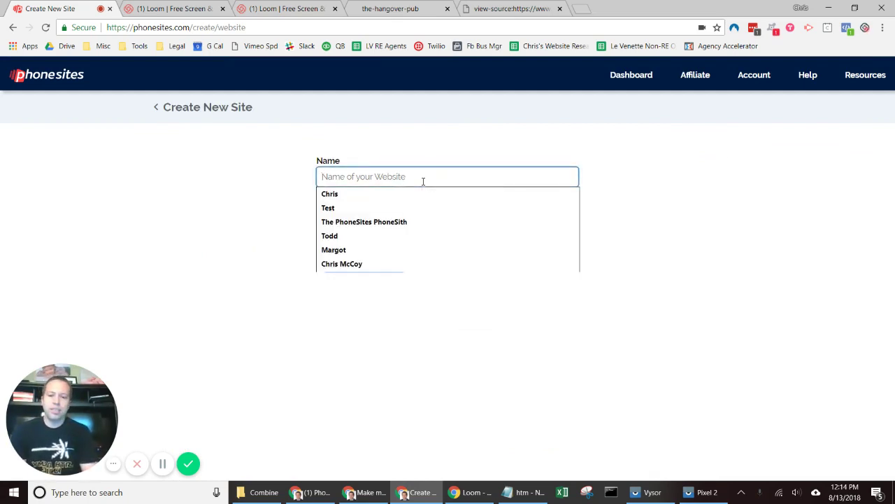
text(The Hangover Pub)
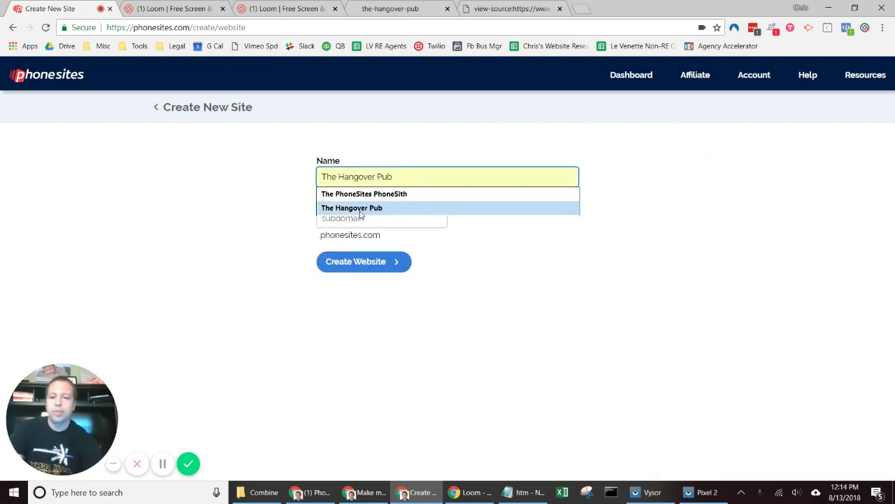
click(363, 210)
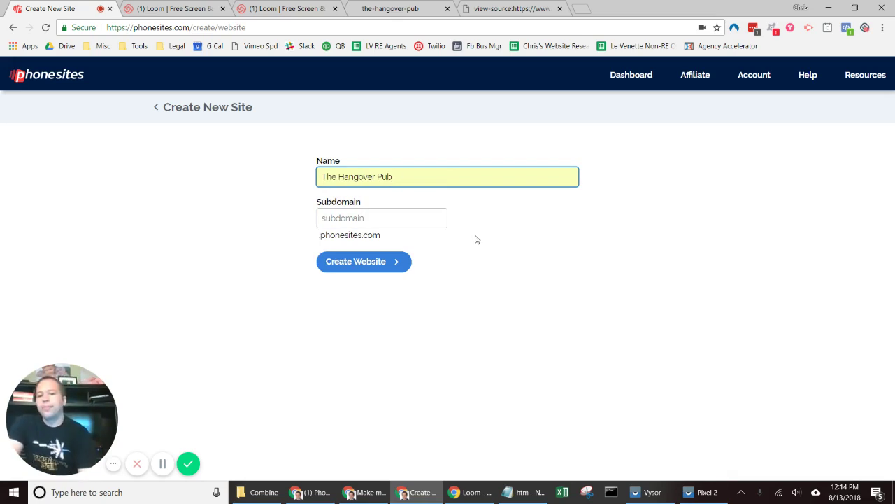
- Set the new site's subdomain to thehangoverpub and create the website
click(421, 222)
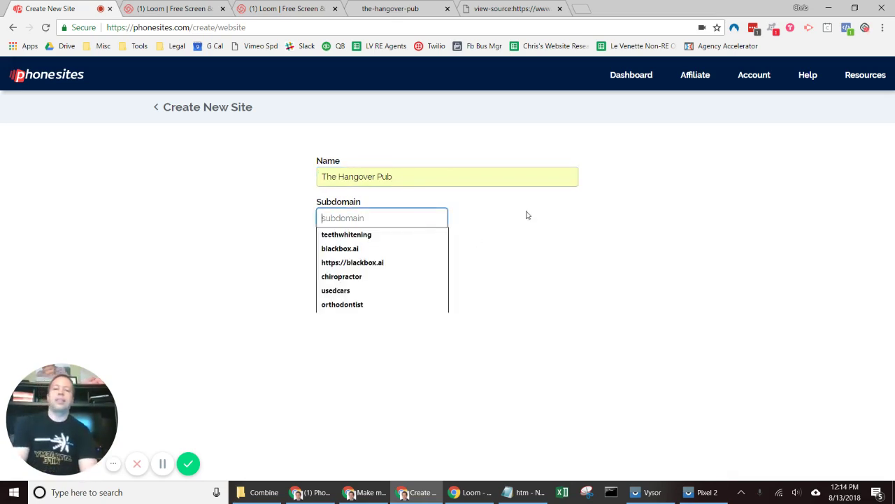
click(615, 223)
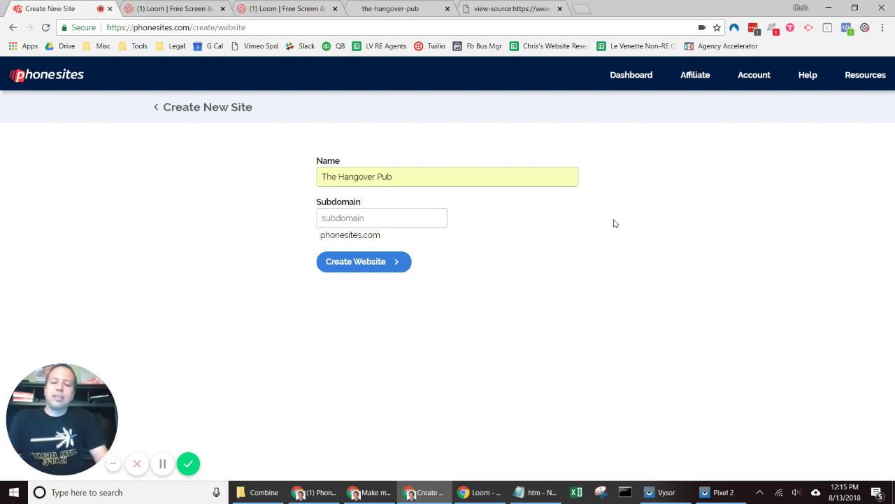
click(371, 210)
click(348, 215)
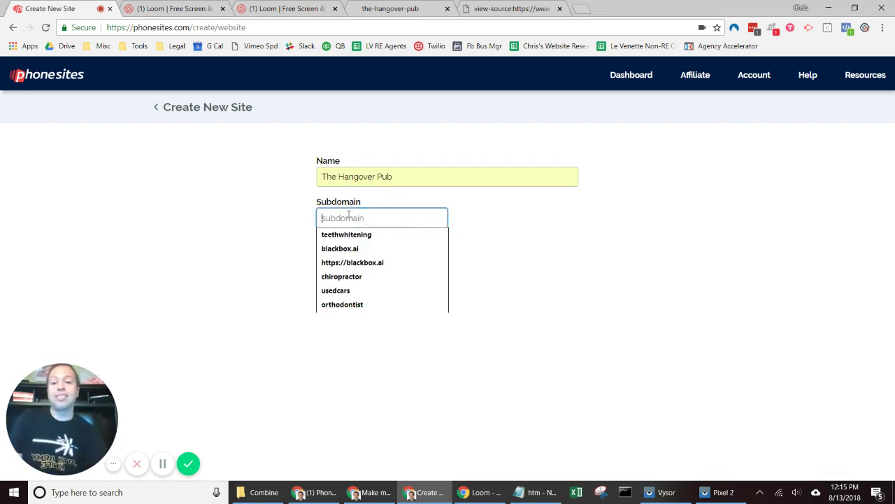
text(the)
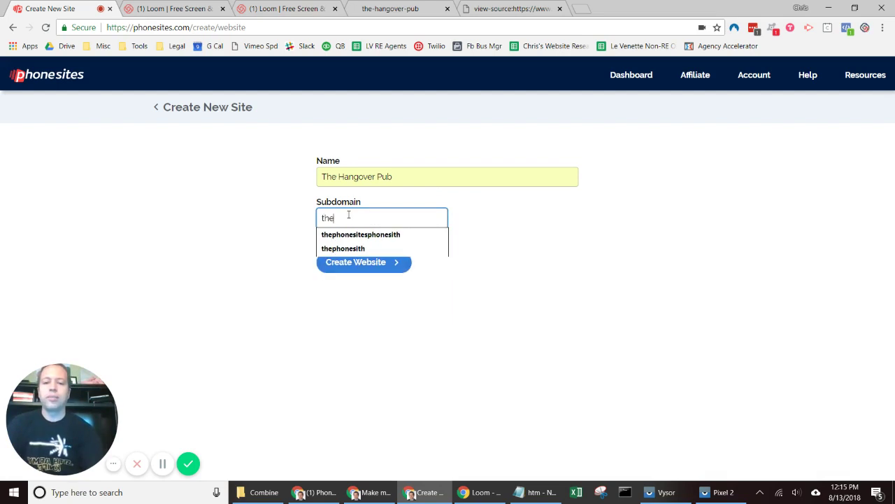
text(hang)
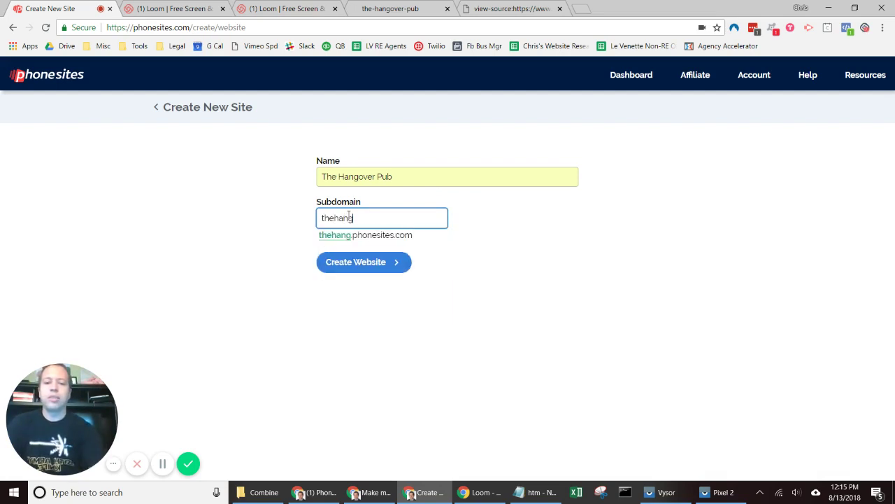
text(overpub)
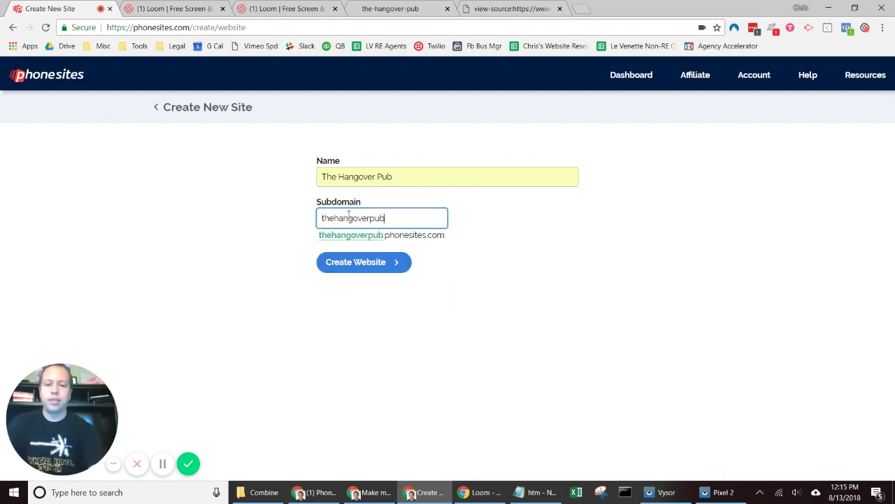
click(385, 261)
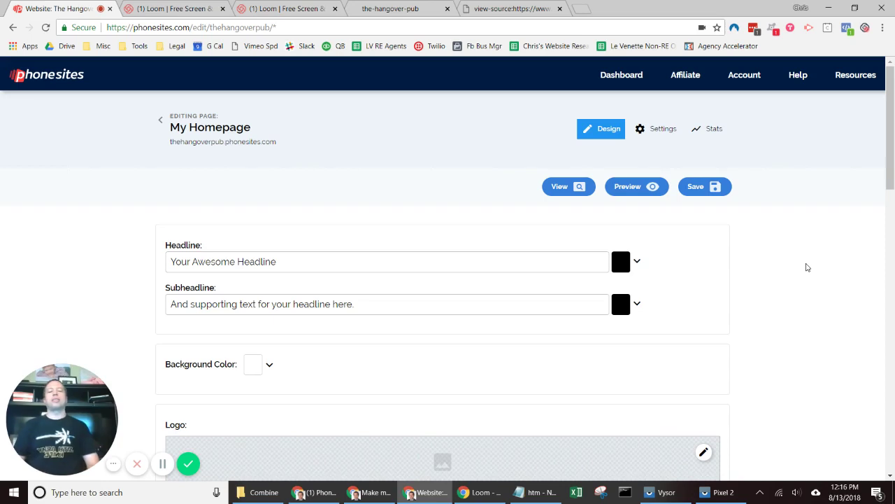
- Clear the placeholder text from the homepage's headline
click(385, 260)
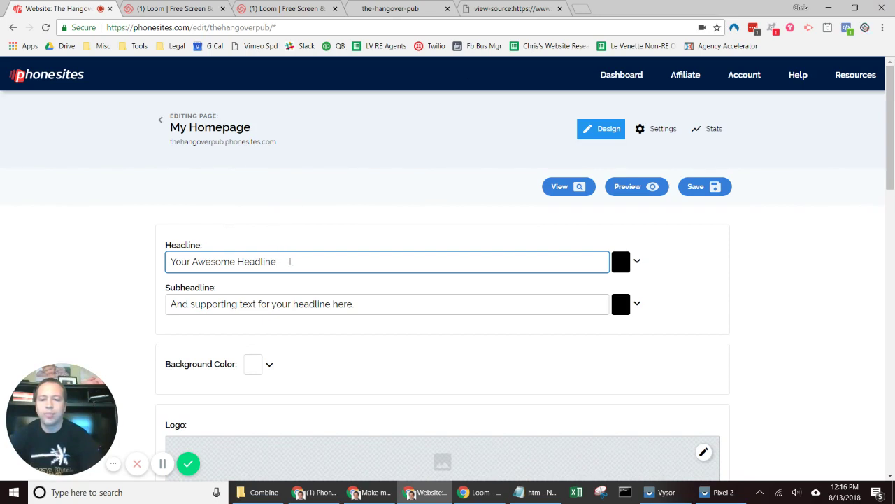
drag(290, 261, 122, 258)
text(https://youtu.be/2WZmqXX6w3Q)
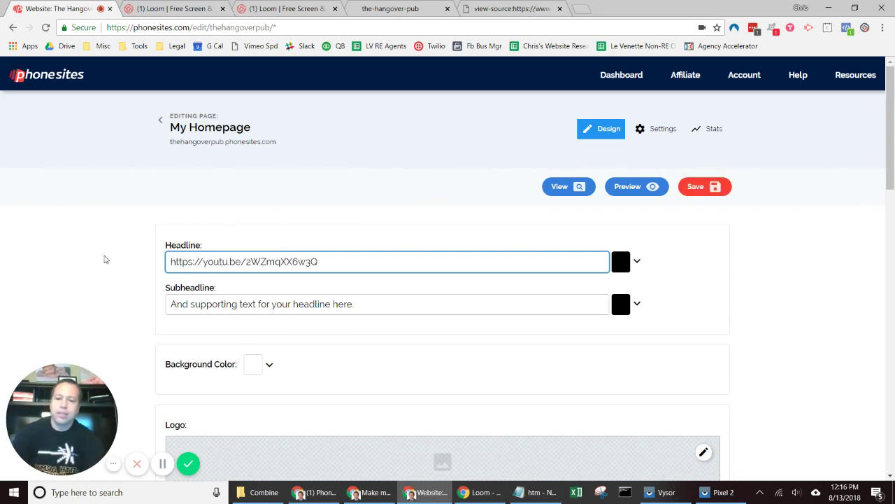
key(ctrl+z)
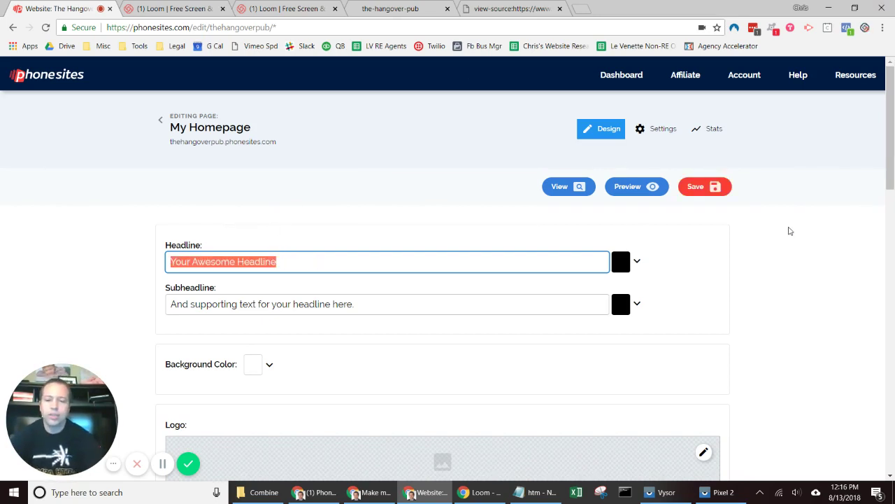
key(BackSpace)
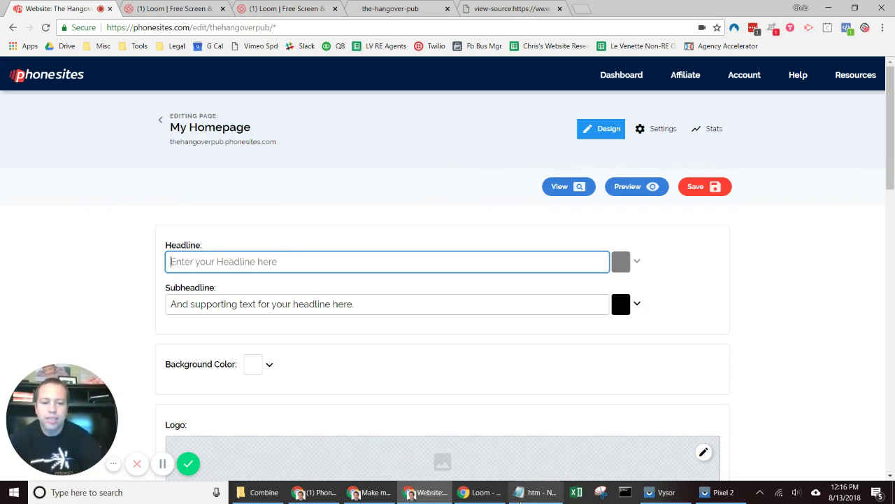
- Switch to the htm file in Notepad, paste the copied YouTube link there, and put the Notepad window away
click(538, 492)
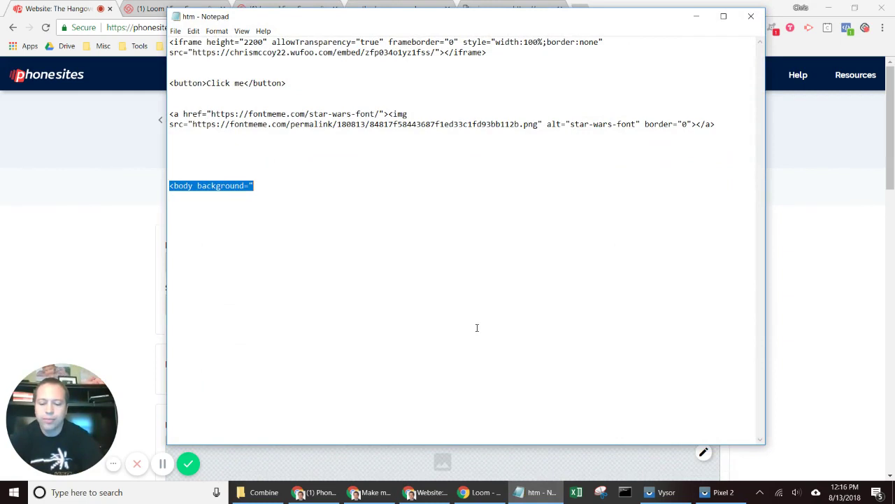
text(https://youtu.be/2wDeqAXaxhQ)
click(696, 16)
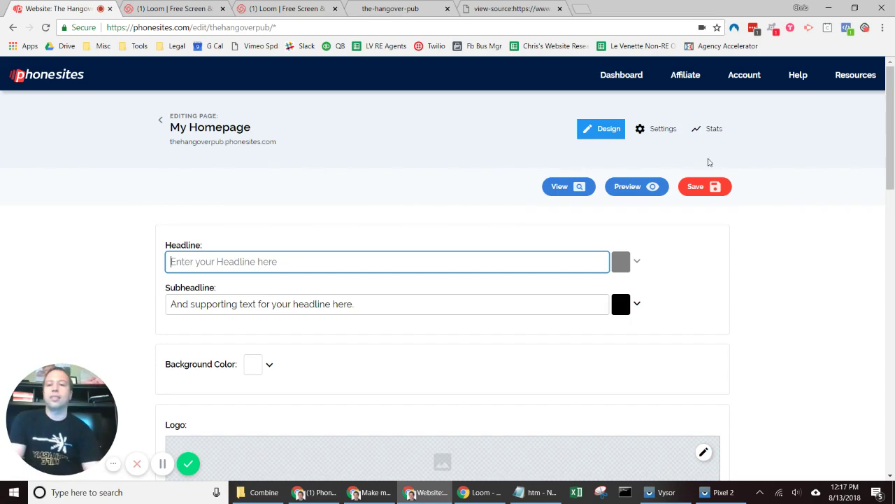
- Copy the tagline from the pub's existing website and set the headline to "The Hangover Pub: Brunch. Dinner. Craft Cocktails. & all things Bacon"
click(375, 5)
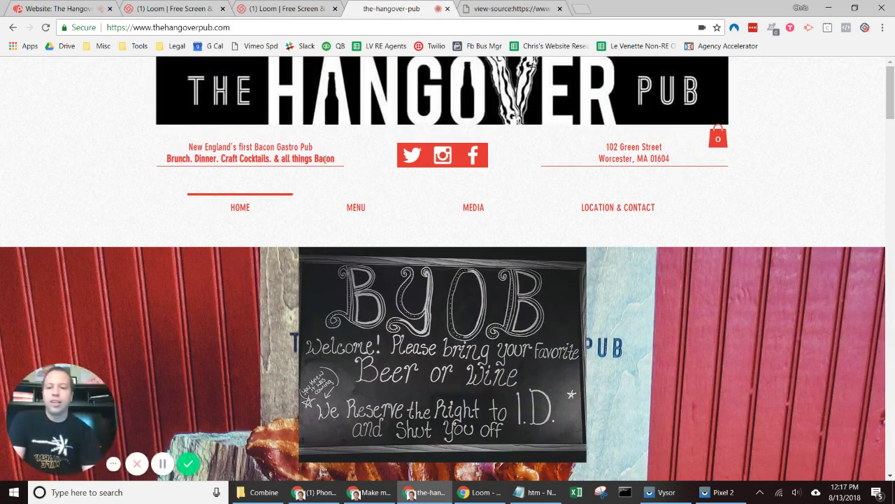
drag(332, 158, 168, 158)
key(ctrl+c)
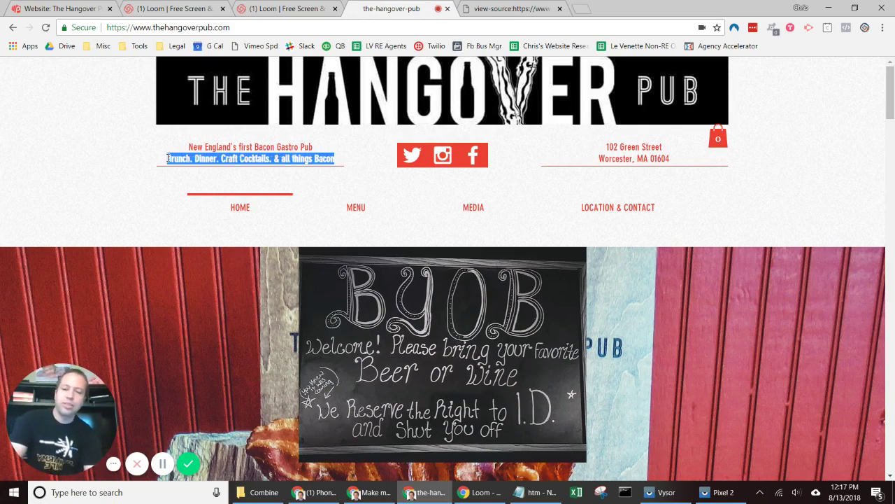
mouse_move(891, 83)
mouse_down()
mouse_move(893, 265)
mouse_move(892, 67)
mouse_up()
click(63, 8)
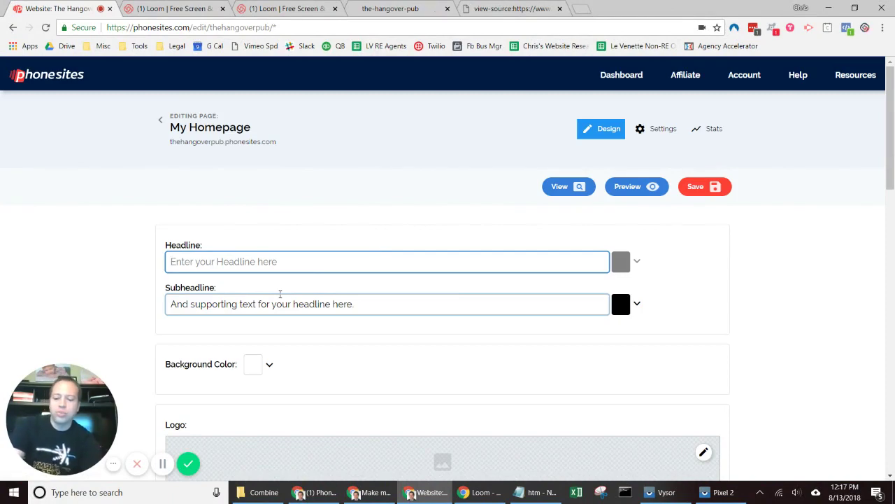
text(The Hangover Pub)
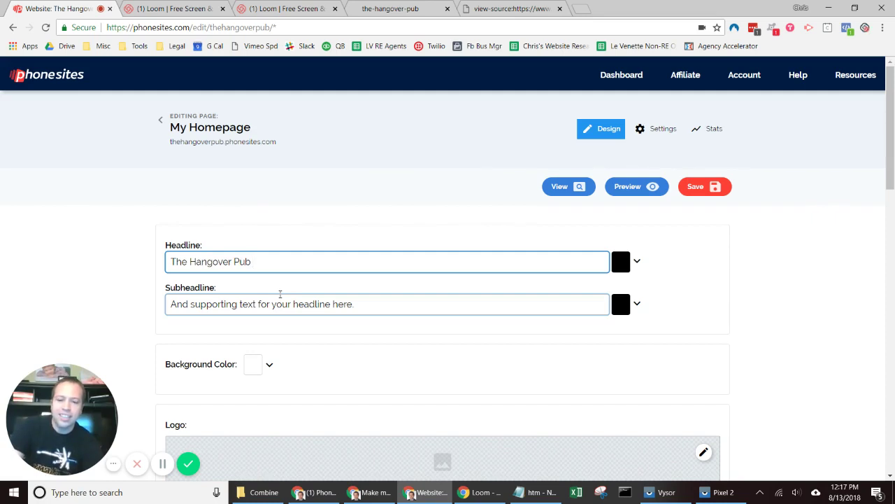
key(ctrl+v)
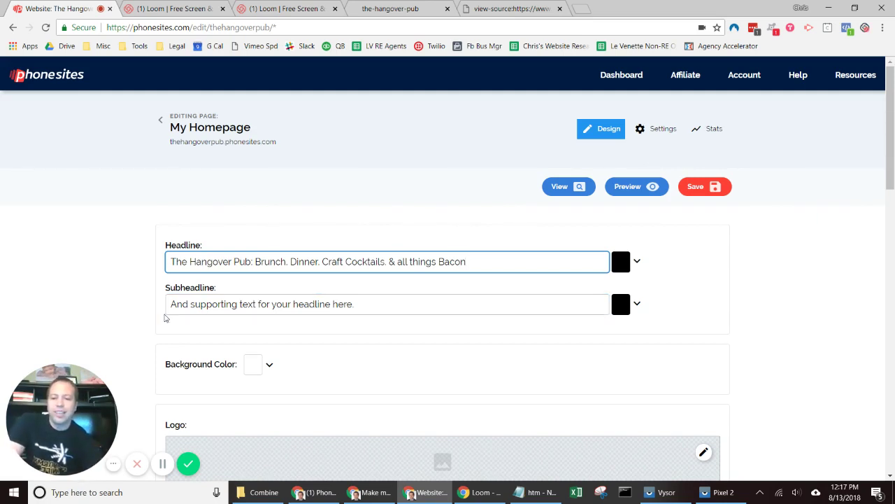
- On the pub's existing website, copy the chef's "Bacon Gods" quote together with the chef's name
click(405, 7)
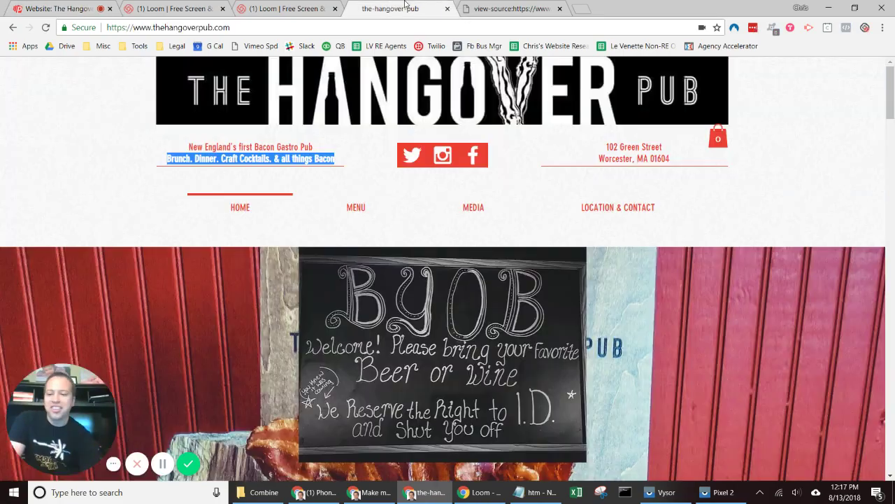
drag(892, 101, 892, 299)
scroll(605, 416, up, 5)
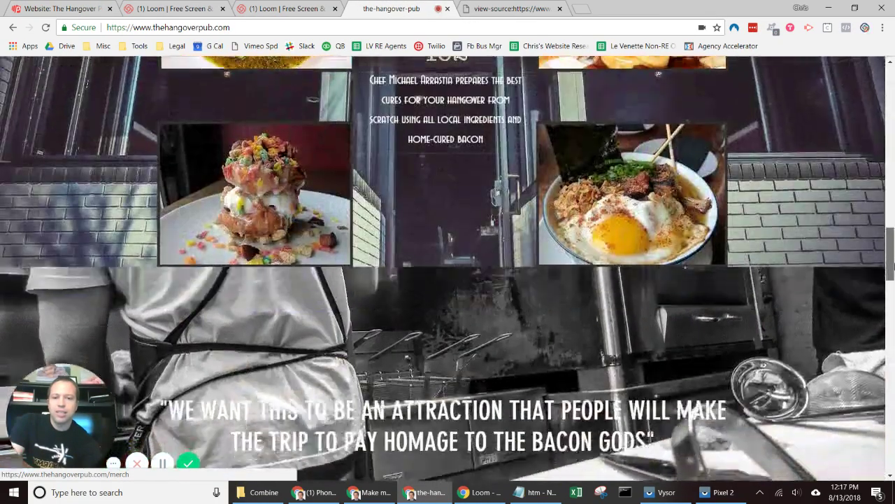
scroll(606, 416, down, 3)
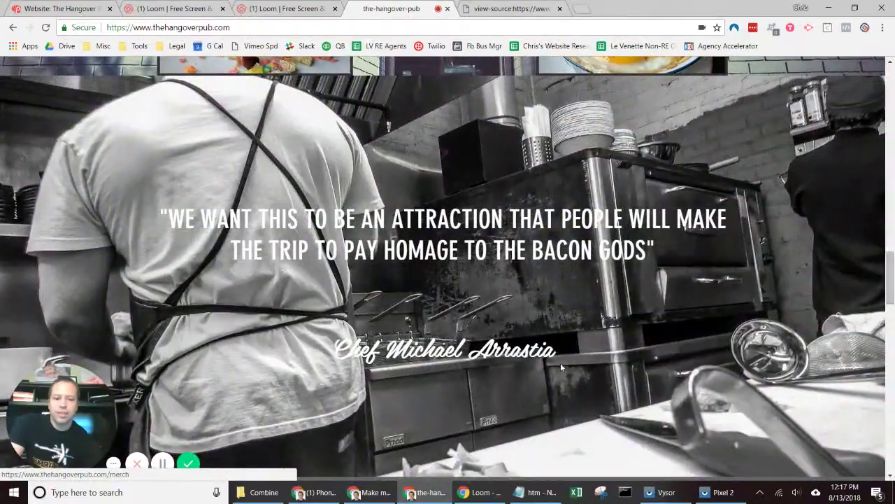
drag(557, 356, 320, 317)
key(ctrl+c)
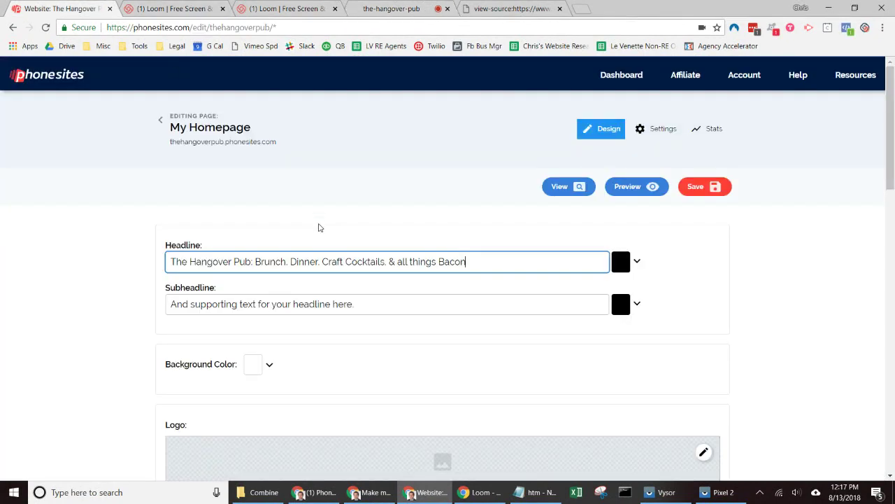
- Replace the homepage's subheadline with the copied chef's quote and add a blank line between the quote and the chef's name
key(ctrl+1)
click(247, 304)
key(ctrl+a)
key(ctrl+v)
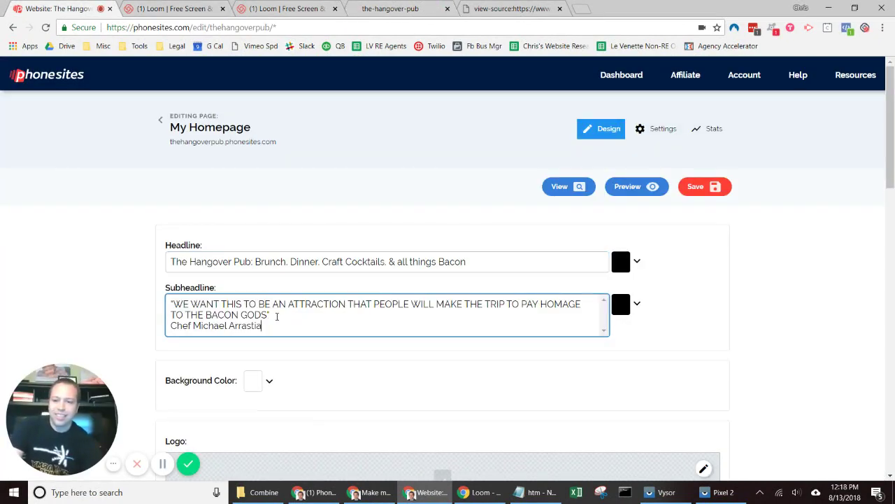
key(Return)
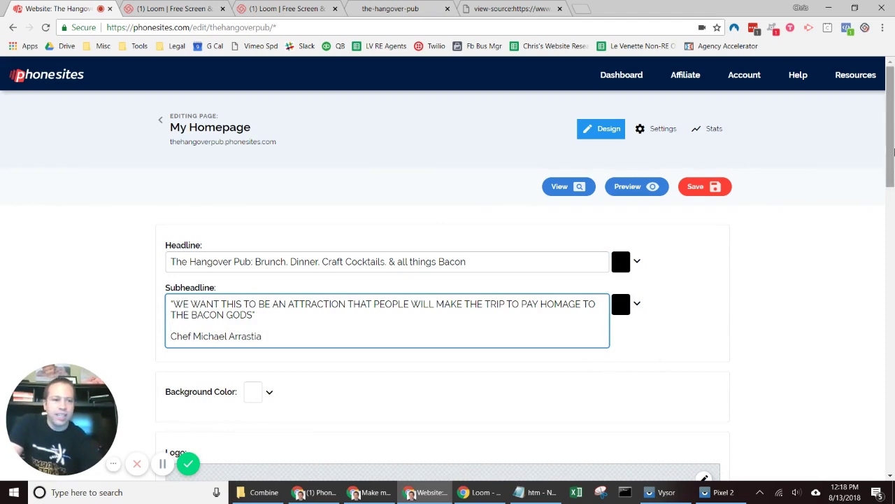
- Set the homepage's background color to black (#000000)
scroll(419, 322, down, 2)
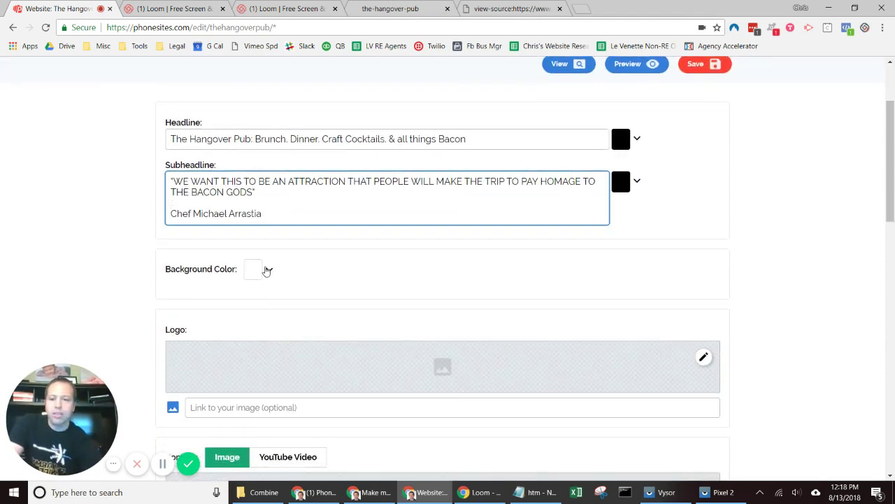
click(271, 269)
click(197, 298)
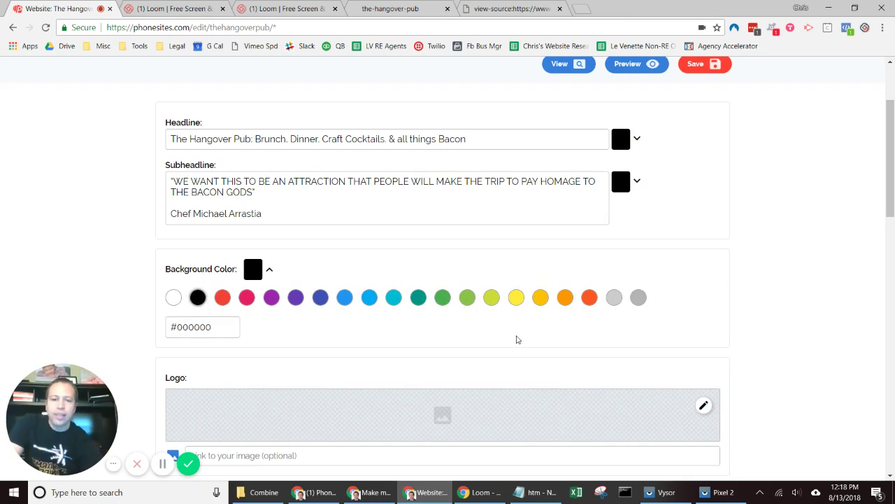
- Color the headline text red (#f44336) and the subheadline text white (#ffffff)
click(620, 139)
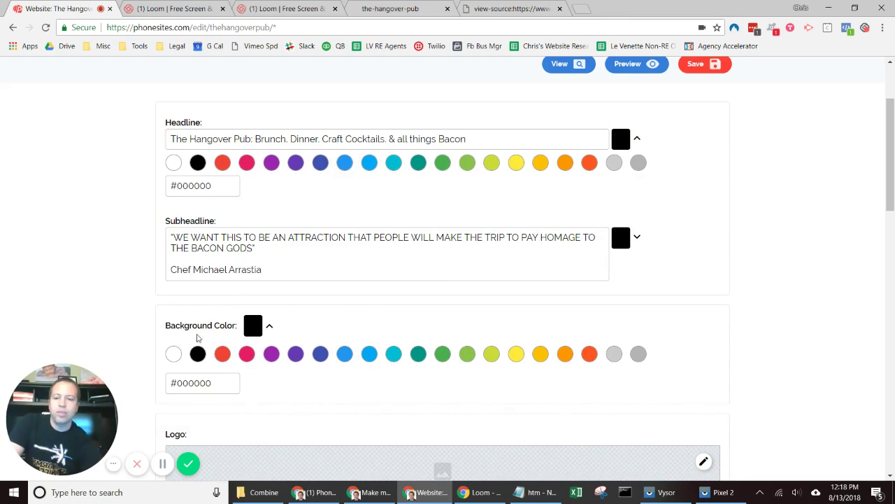
click(222, 164)
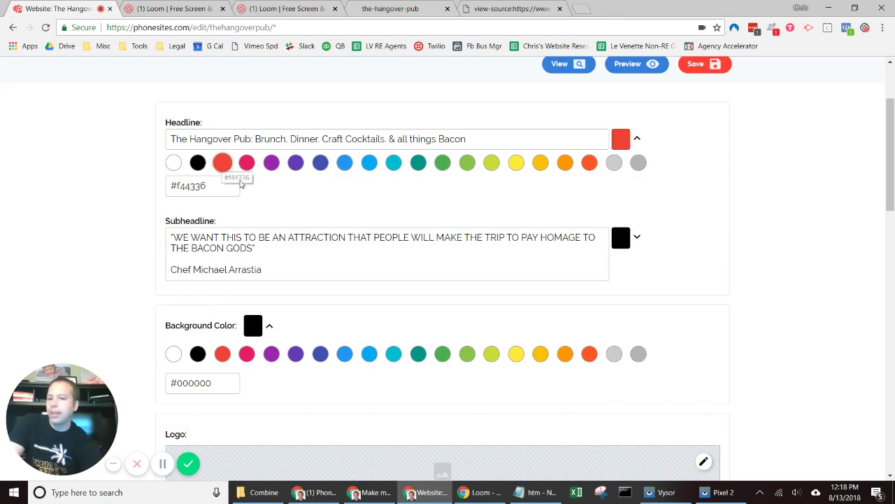
click(619, 241)
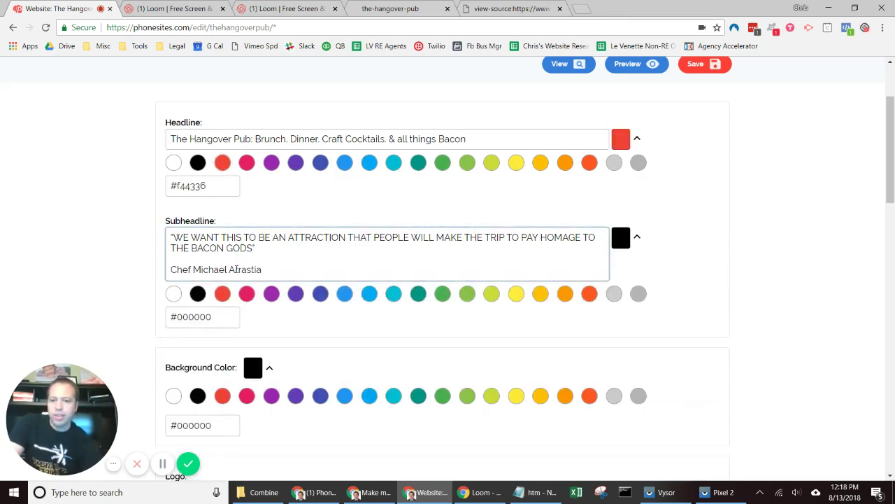
click(174, 294)
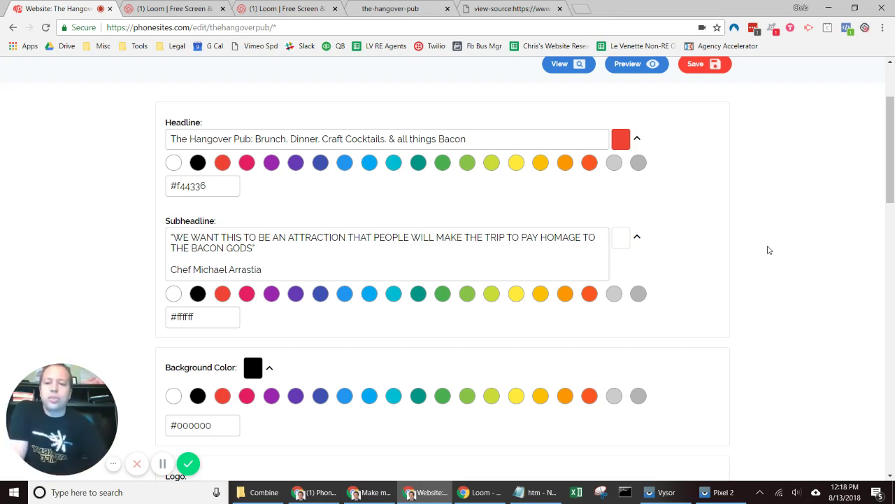
click(188, 185)
click(203, 319)
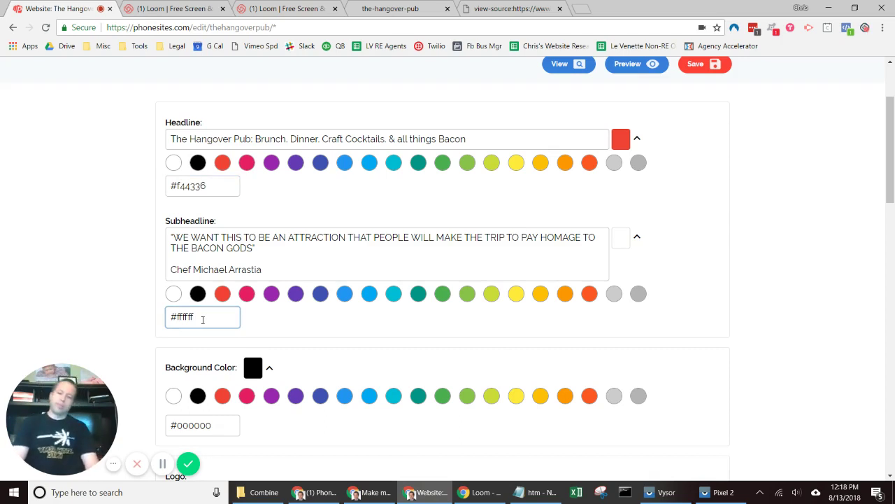
- On the pub's existing website, copy the URL of the YouTube video showing the pub's exterior at night
click(618, 187)
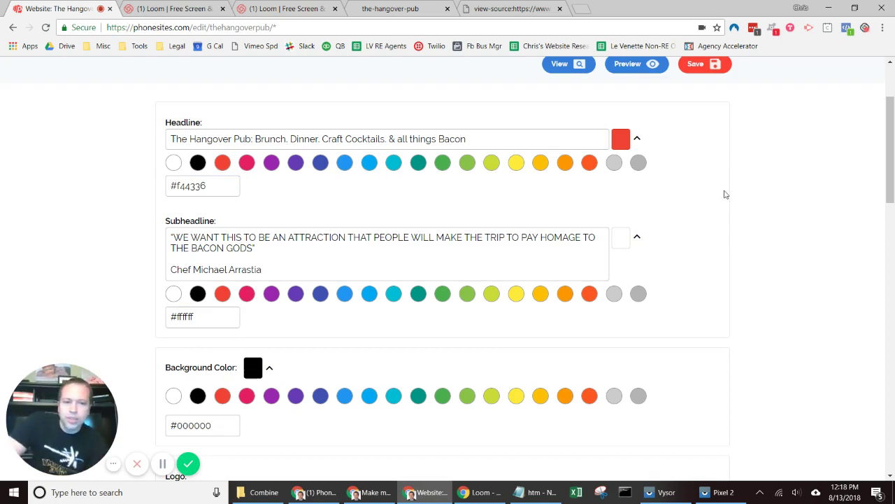
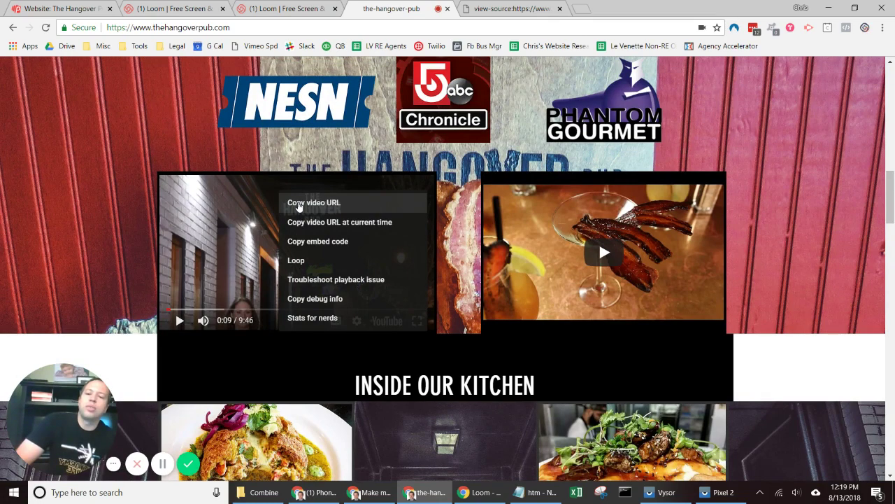
click(298, 204)
click(302, 6)
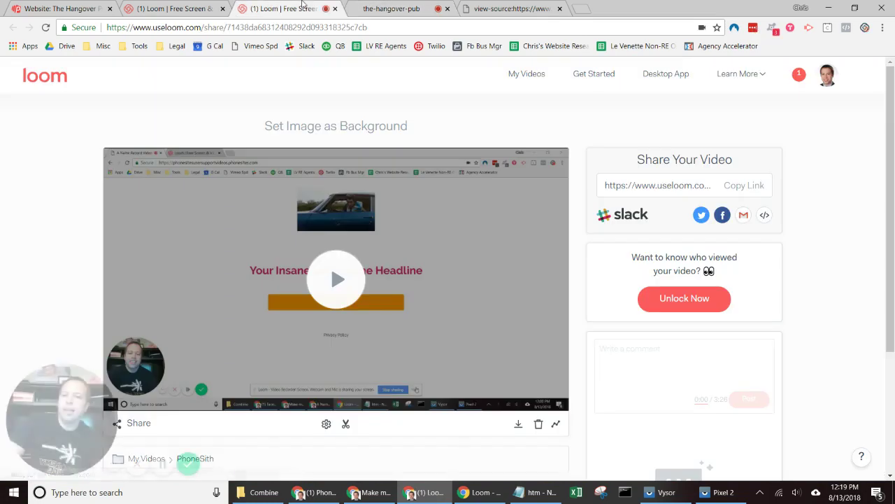
- In the PhoneSites homepage editor, set the content type to YouTube Video and paste the copied video URL
click(42, 8)
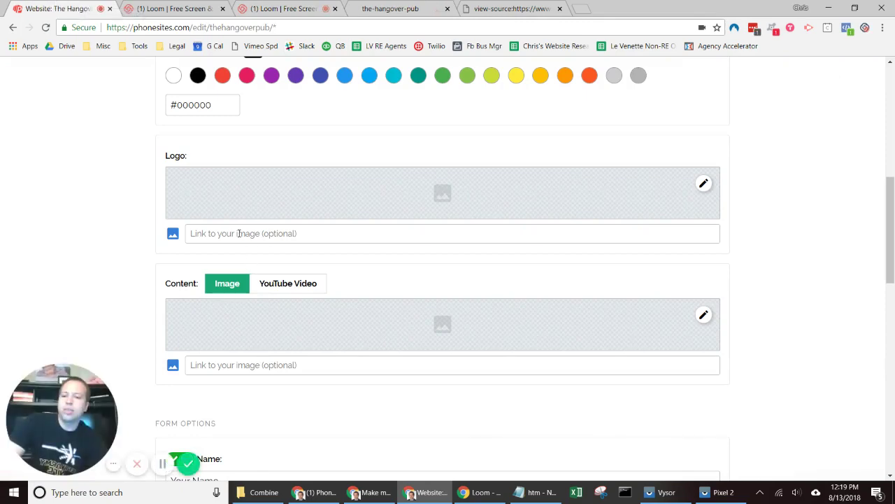
click(266, 285)
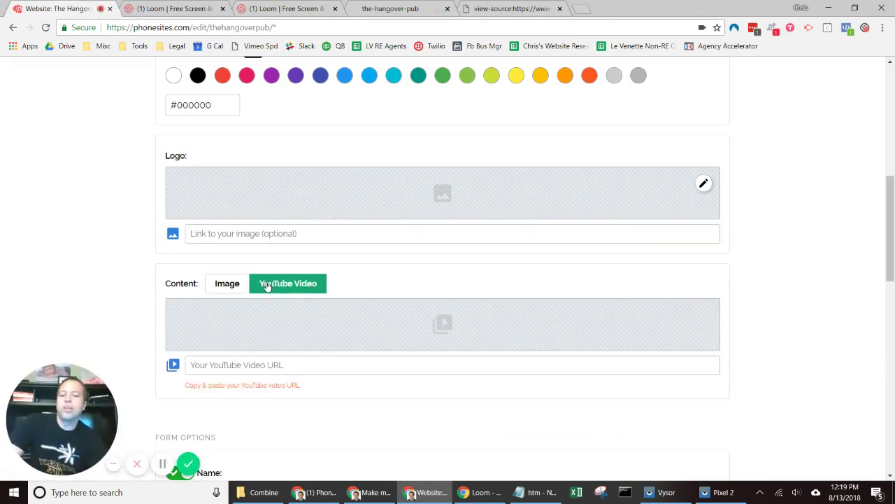
click(239, 367)
key(ctrl+v)
scroll(238, 367, down, 2)
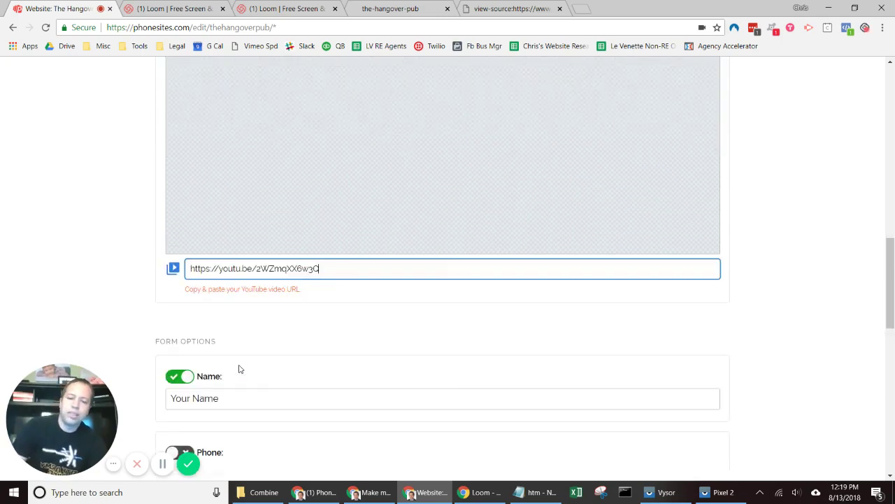
- Copy the image address of the Hangover Pub banner logo from the pub's existing website and return to the homepage editor
drag(893, 243, 893, 142)
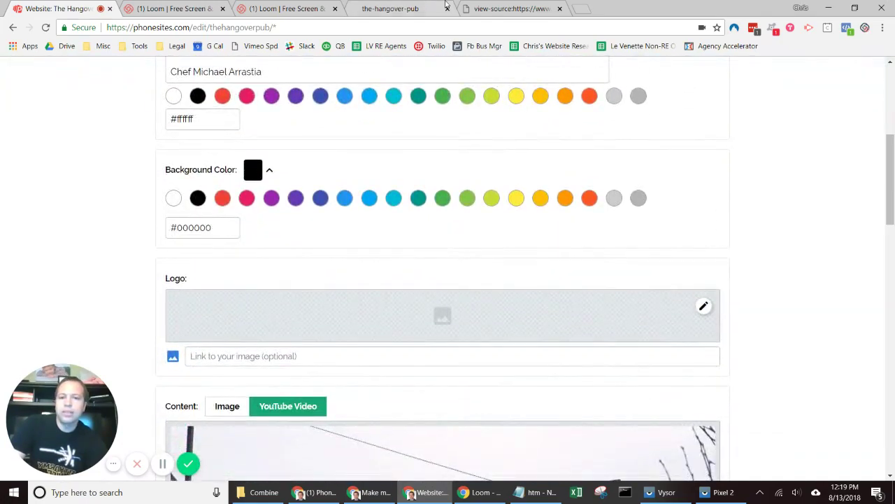
key(ctrl+4)
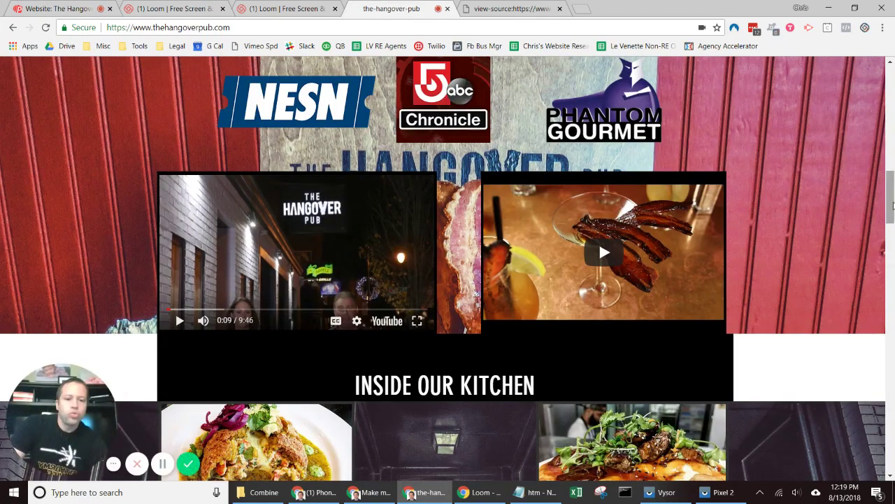
scroll(894, 161, up, 10)
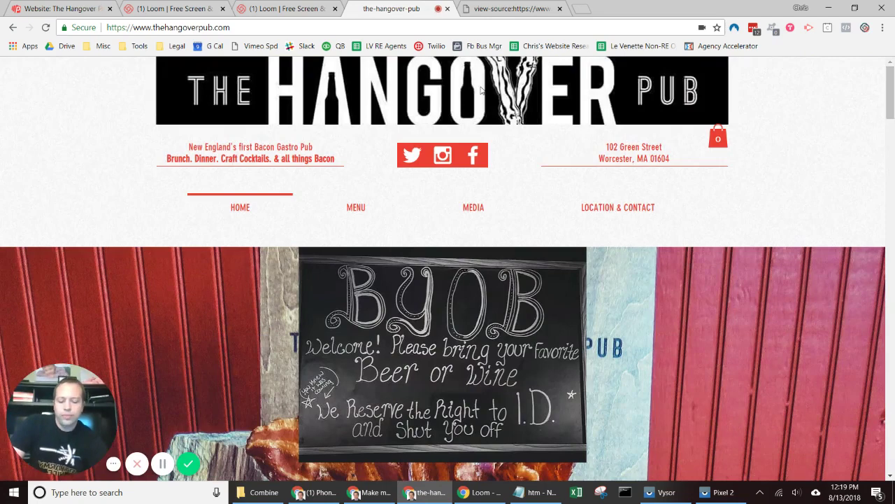
right_click(482, 89)
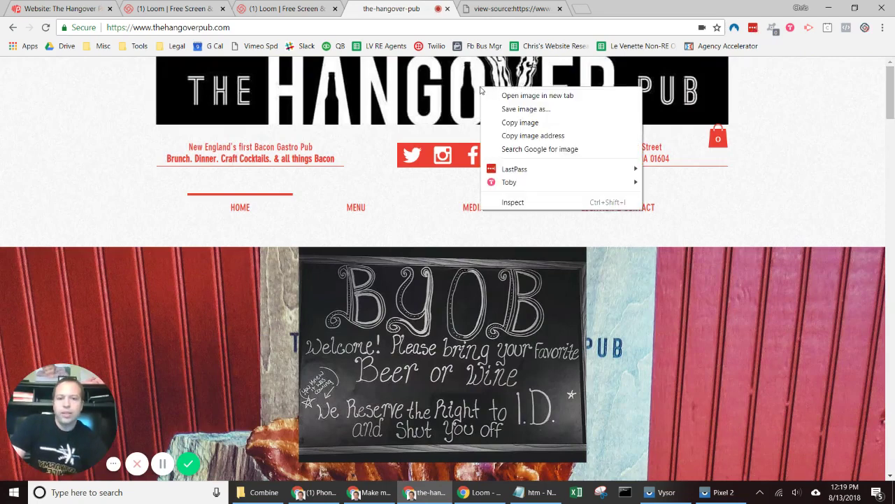
click(511, 138)
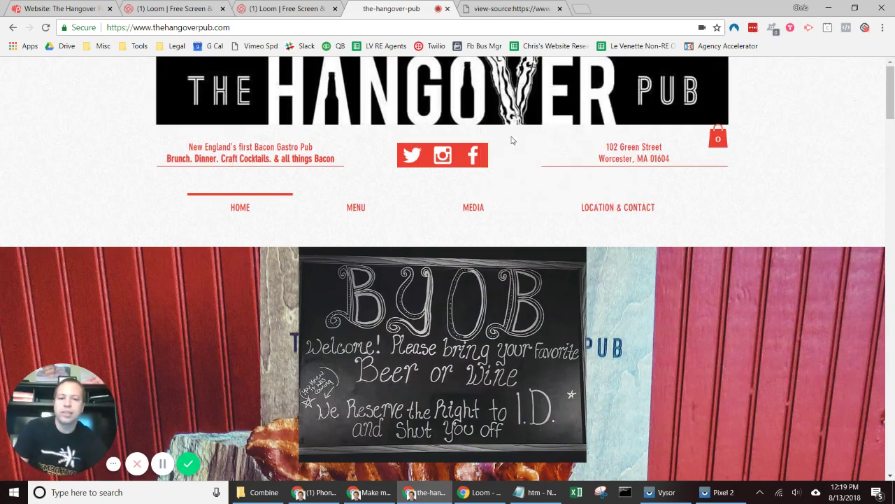
click(68, 7)
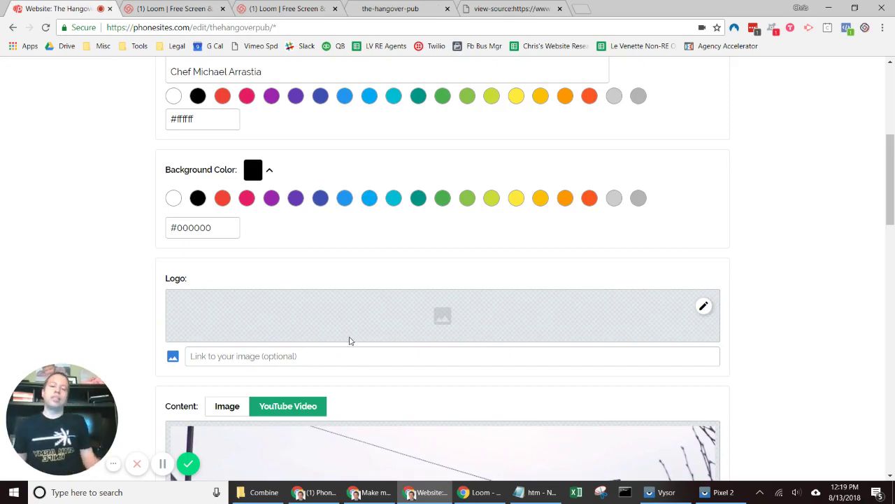
- Save the banner logo from the pub's existing website to the Desktop as a PNG image named the-hangover-pub
click(399, 9)
right_click(374, 81)
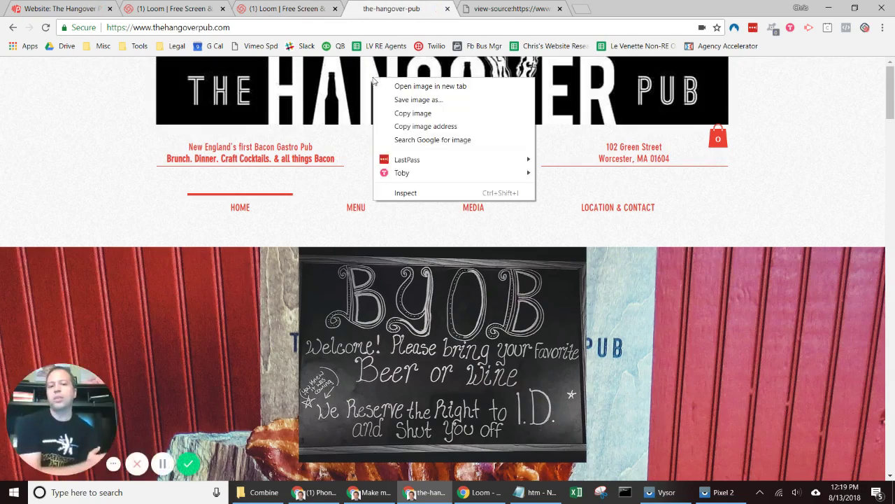
click(413, 99)
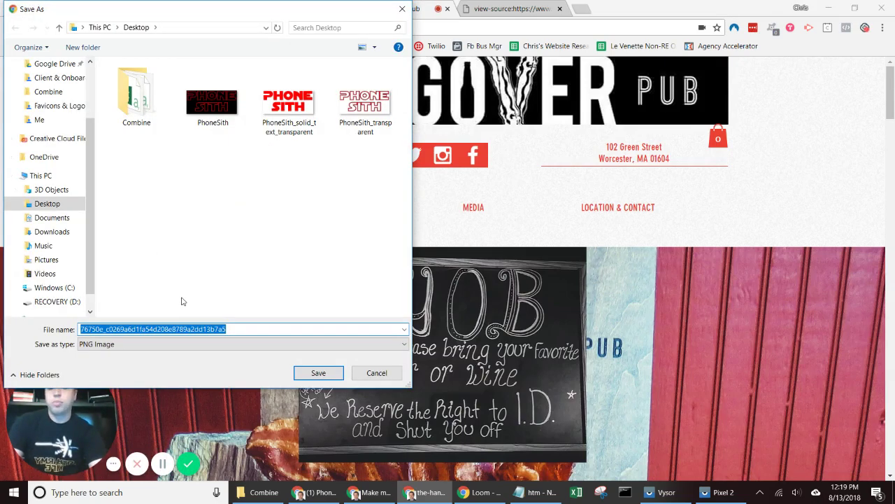
text(the-hang)
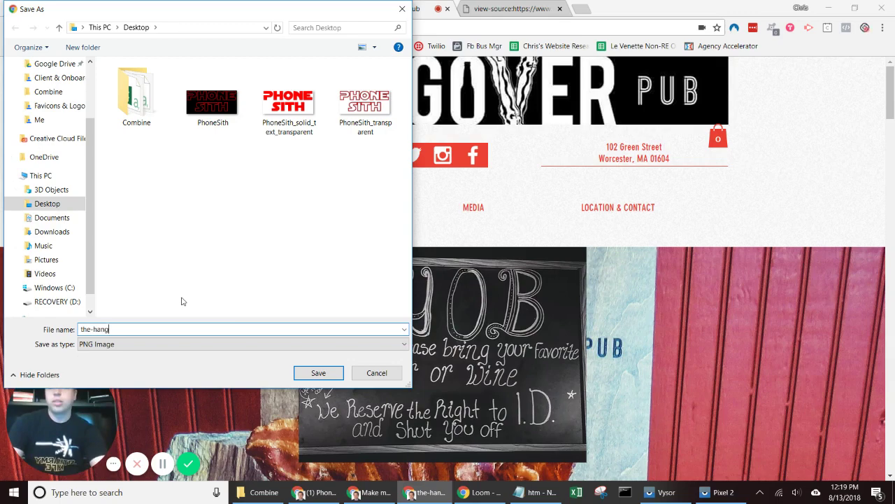
text(over-pub)
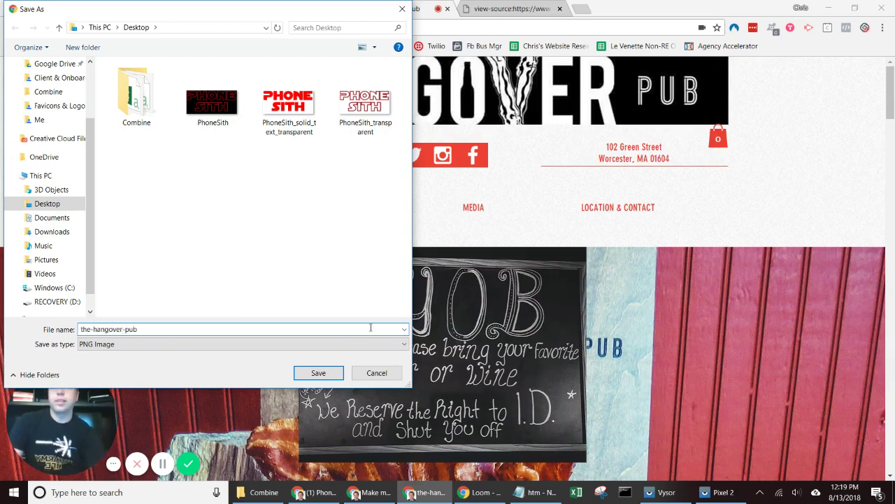
click(316, 373)
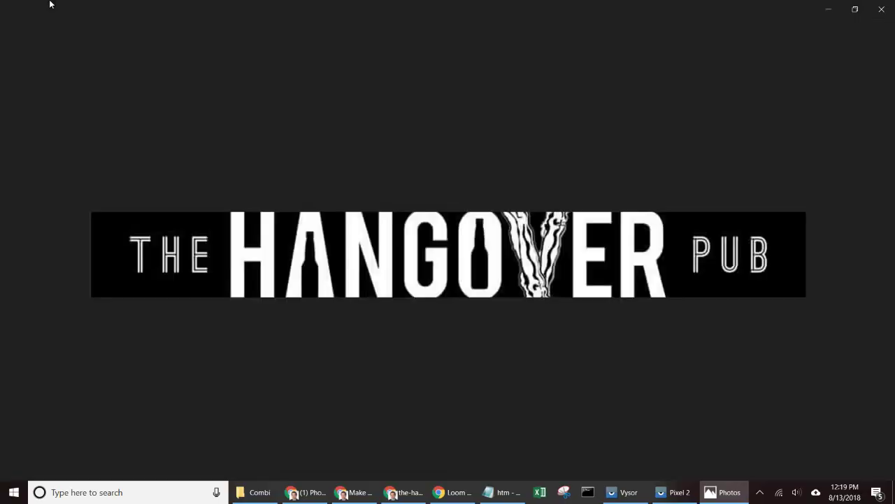
click(881, 9)
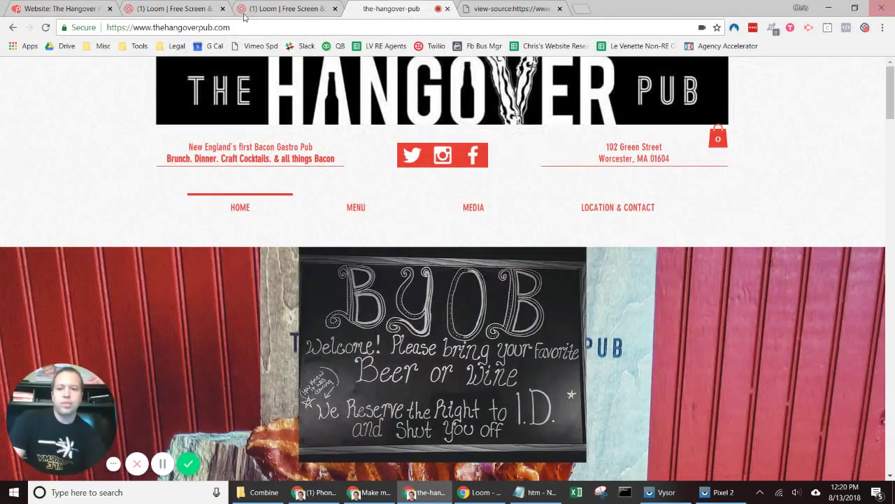
- In the homepage editor, upload the-hangover-pub image from the Desktop to the image library for the logo
click(72, 6)
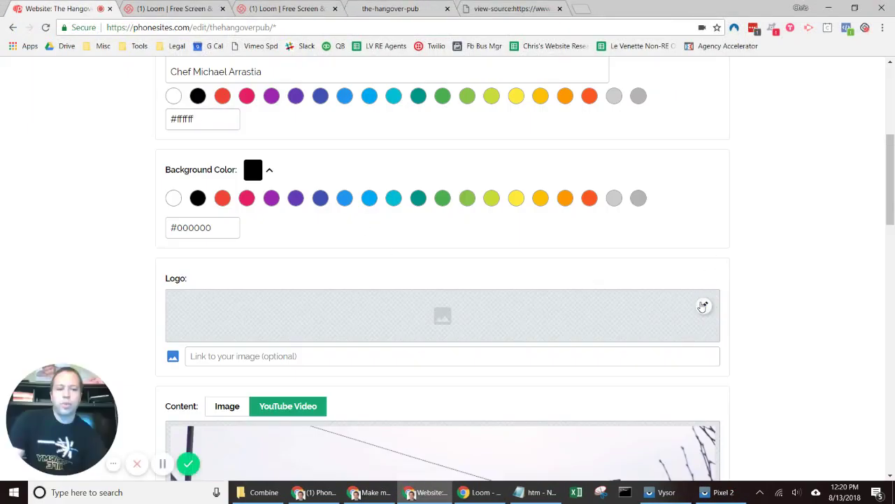
click(704, 306)
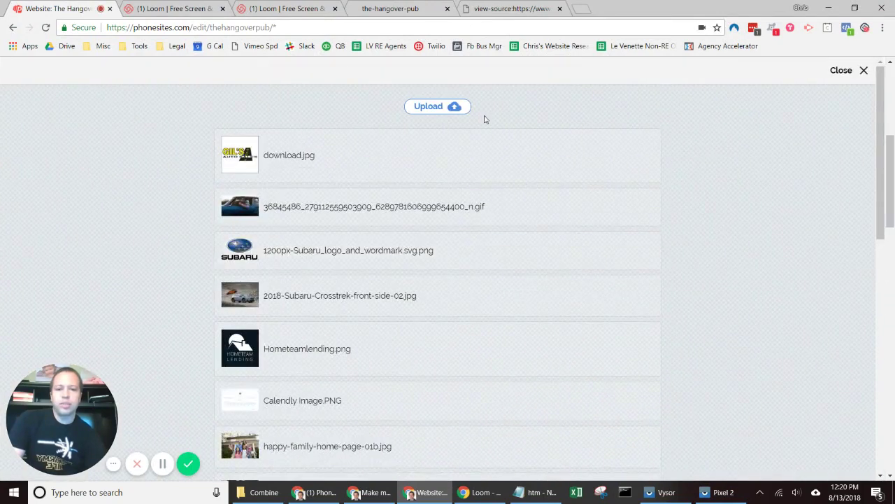
click(460, 108)
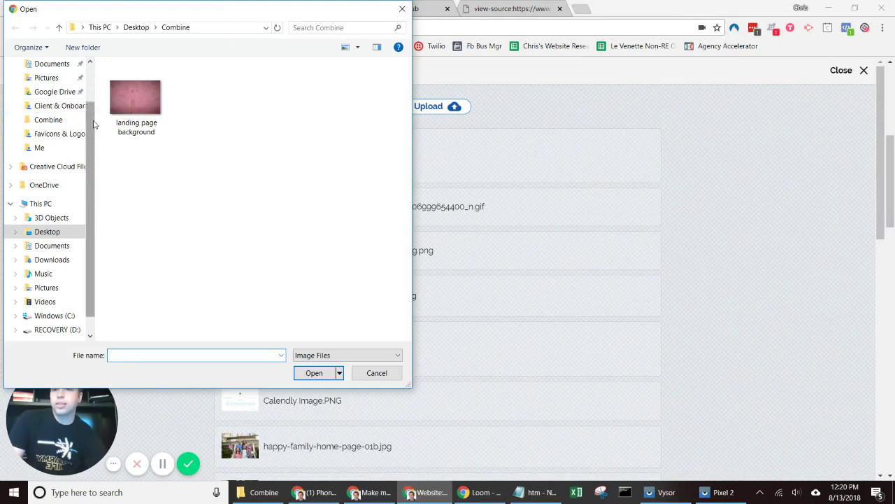
scroll(95, 124, up, 3)
click(47, 86)
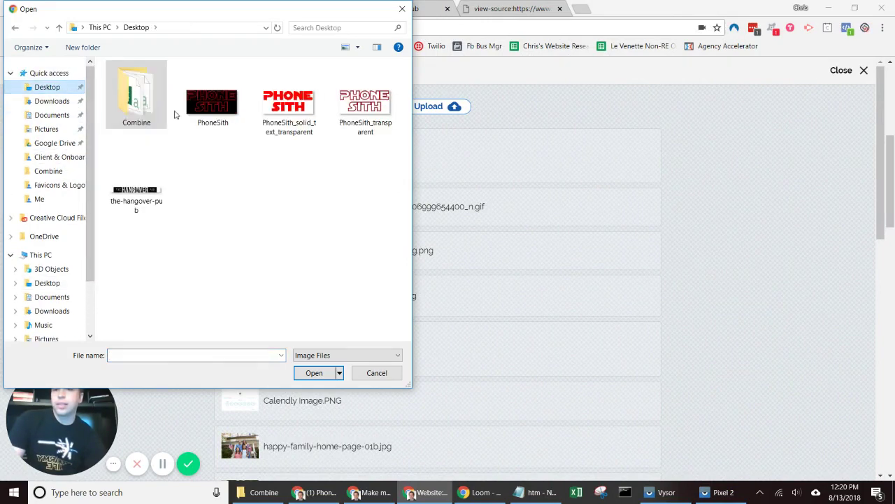
click(140, 190)
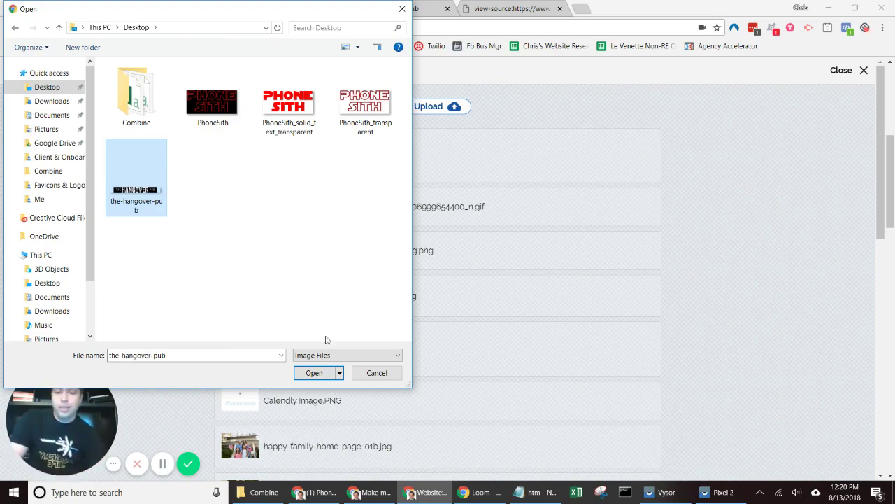
click(313, 374)
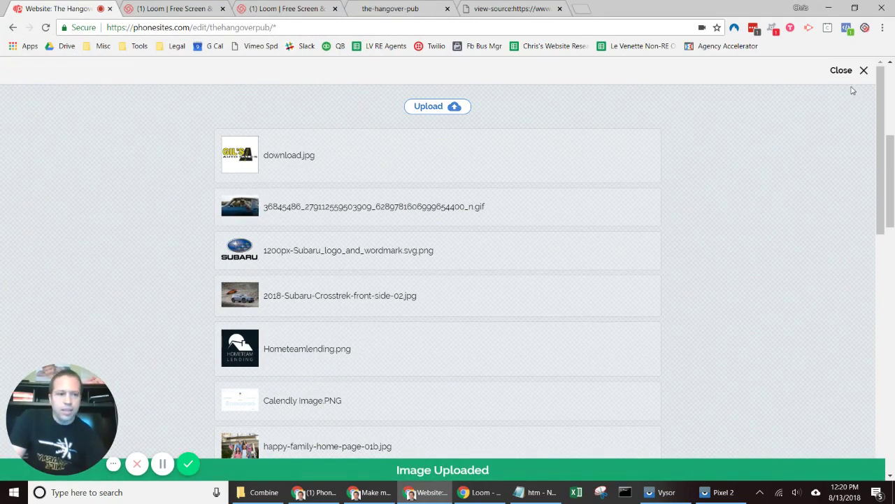
- Use the uploaded the-hangover-pub.png as the homepage's logo
drag(881, 151, 894, 390)
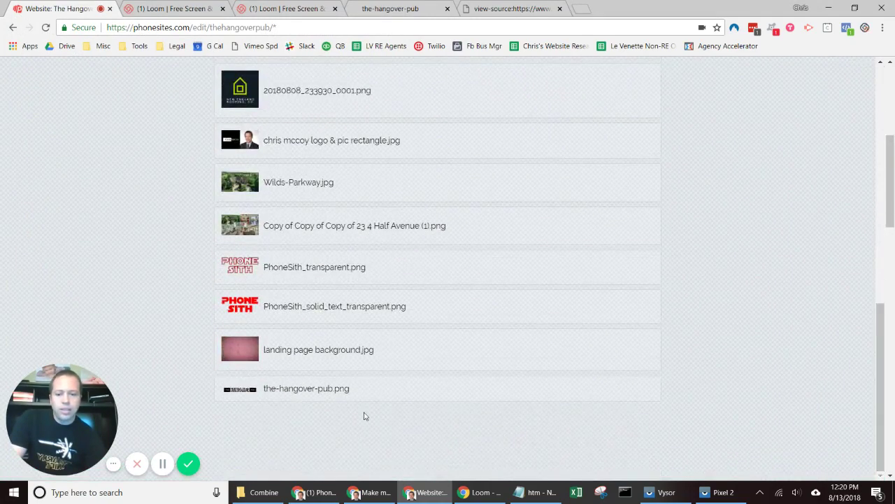
click(334, 393)
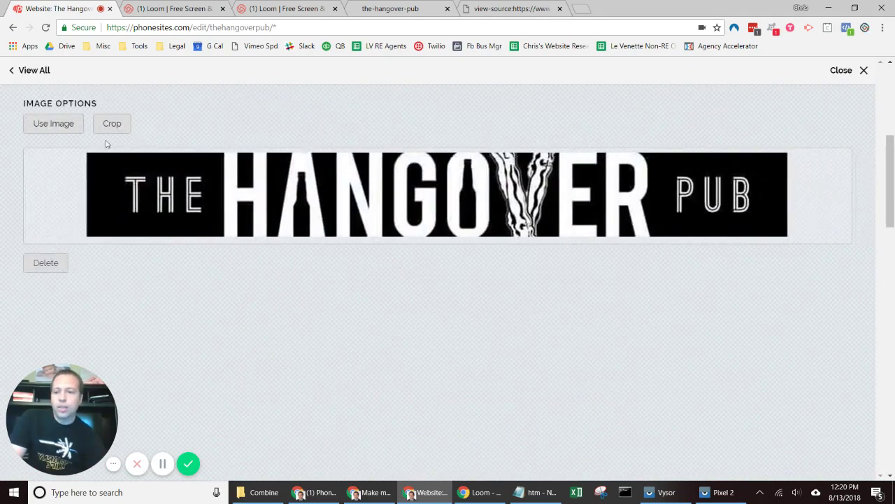
click(62, 126)
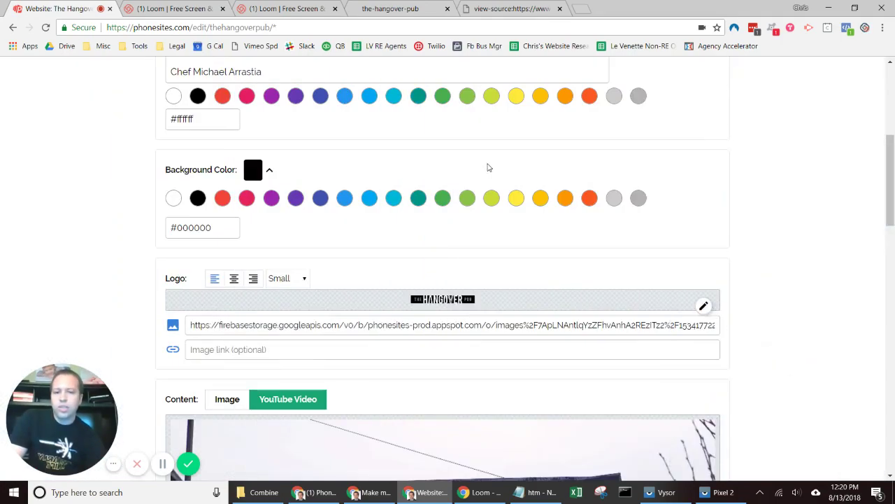
- Save the homepage and view the live page
drag(885, 173, 894, 91)
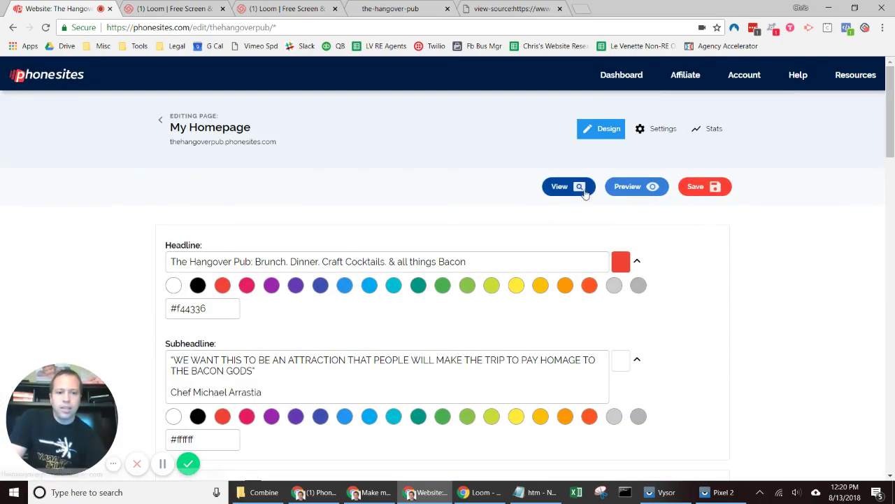
click(713, 192)
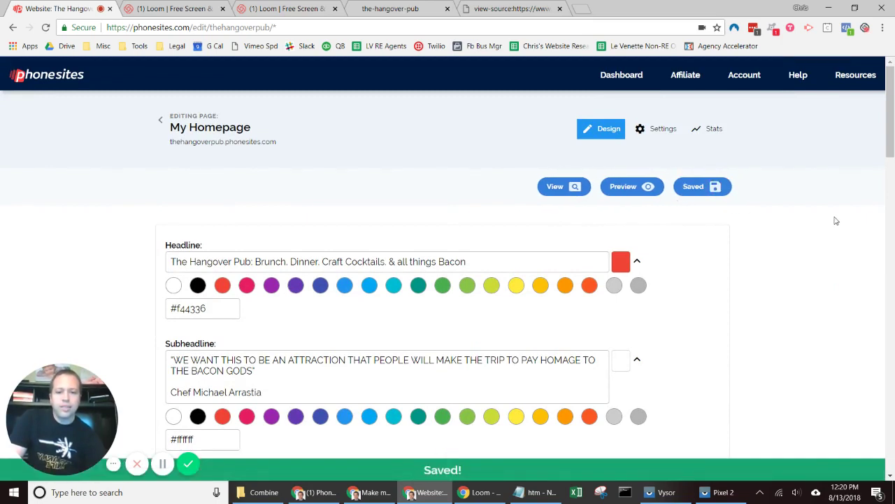
click(564, 187)
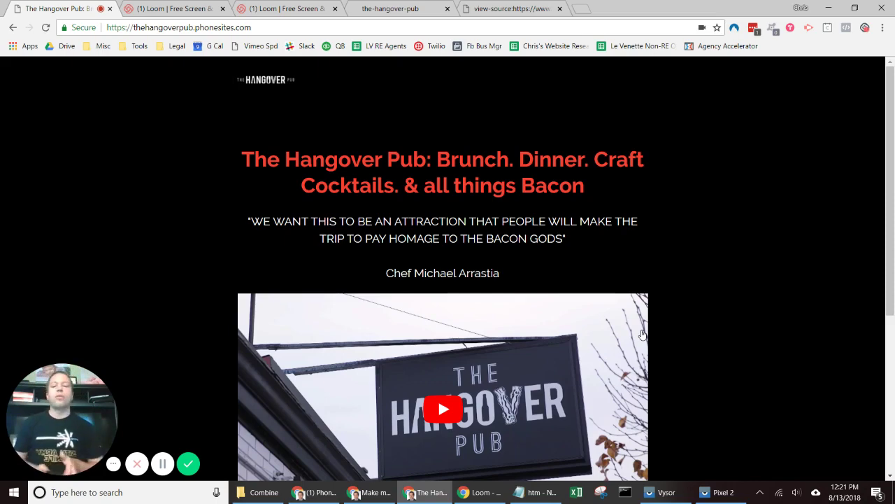
click(724, 492)
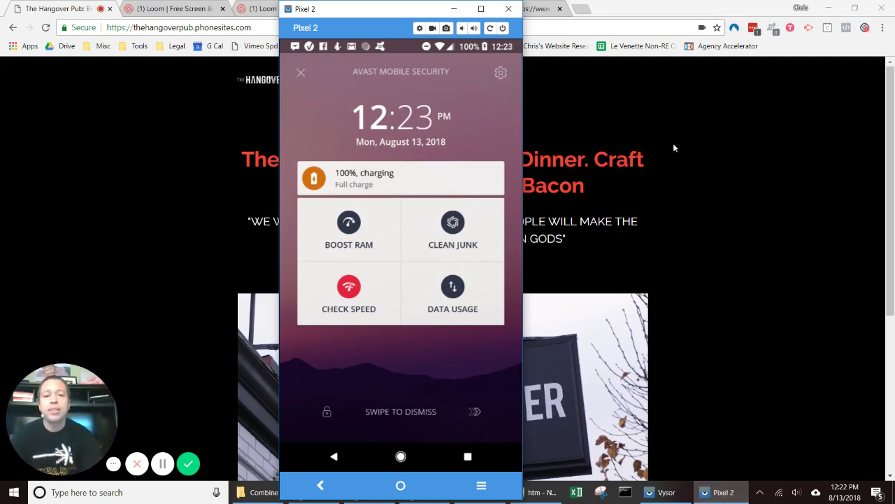
click(456, 9)
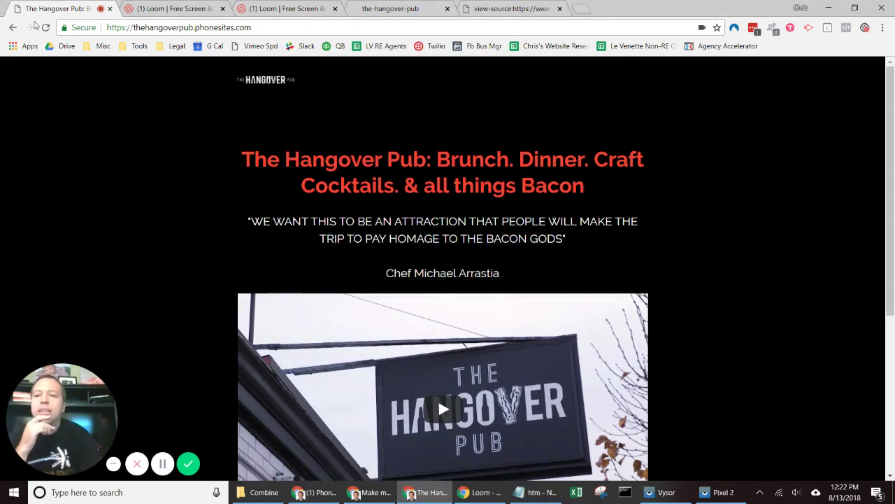
- Return to the homepage editor, preview the page design, and exit the preview
click(11, 27)
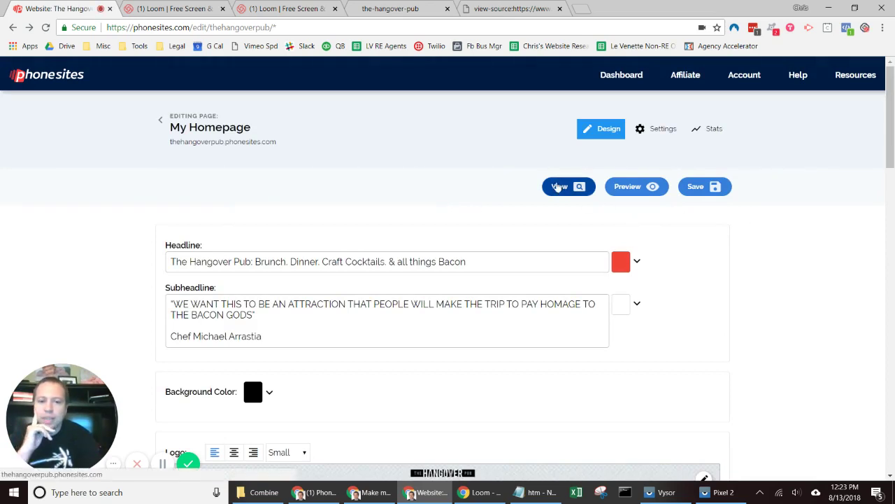
click(616, 186)
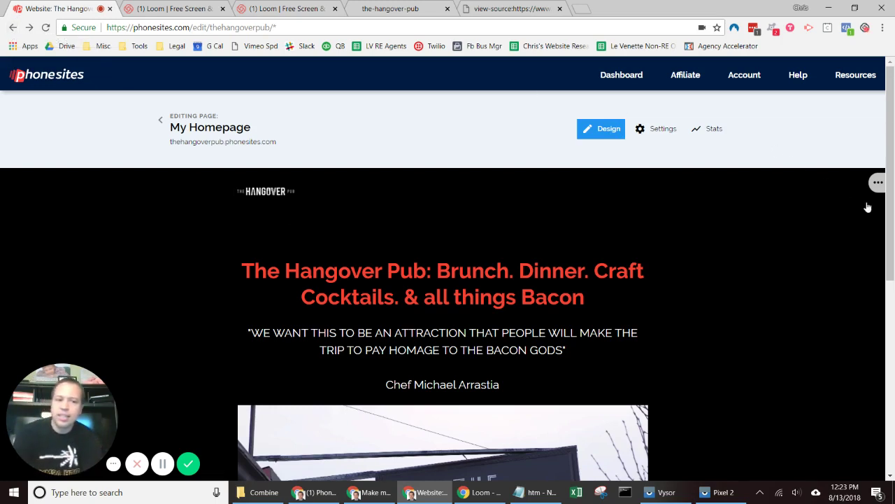
click(877, 183)
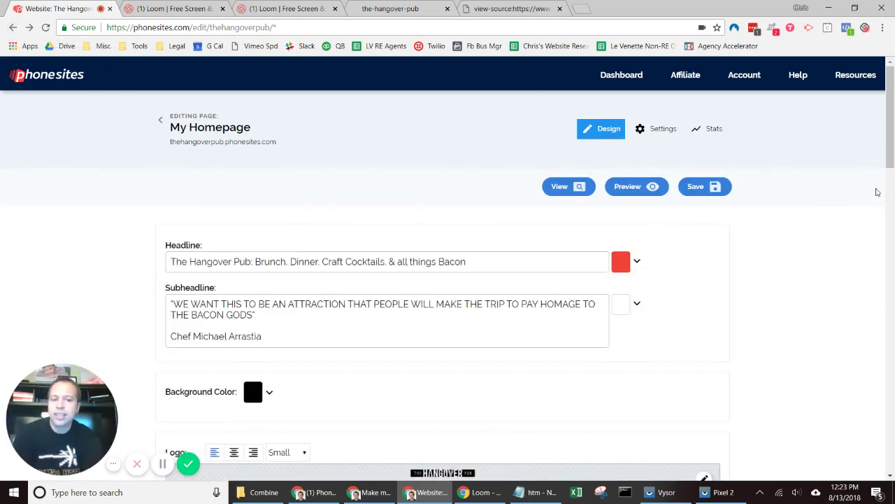
- Check the live homepage, return to the editor, then center the logo and set its size to Medium
click(560, 187)
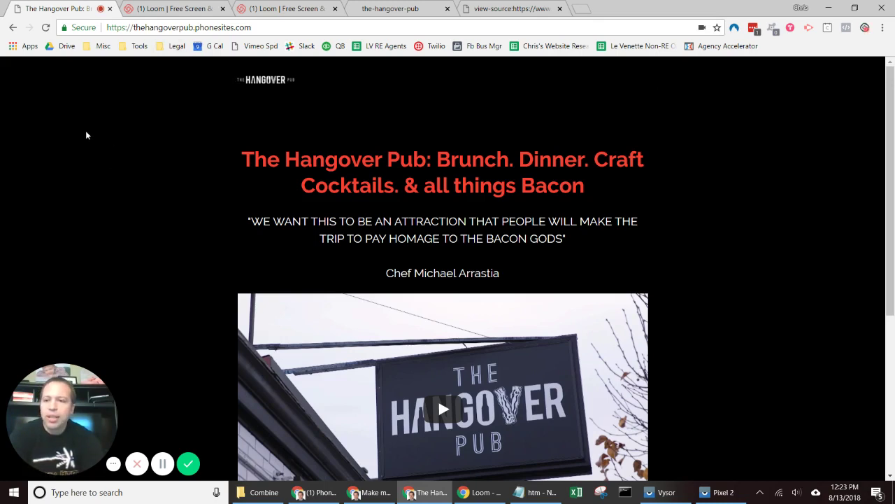
click(12, 28)
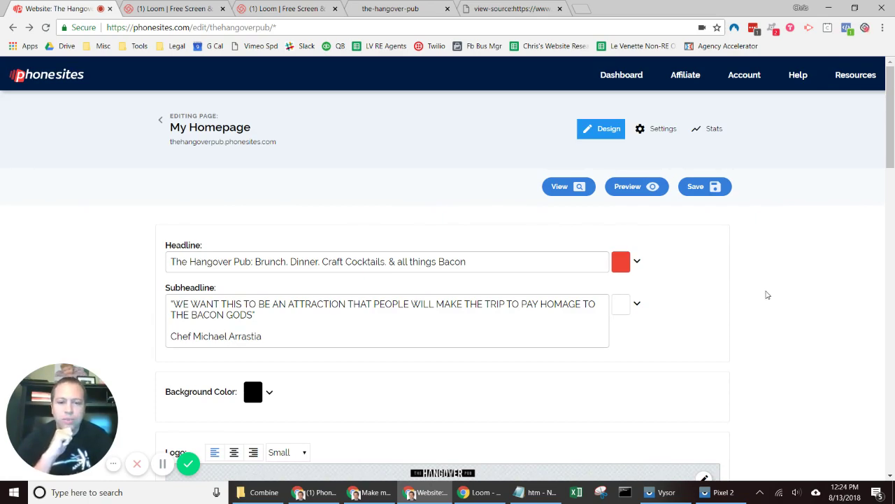
drag(893, 105, 893, 178)
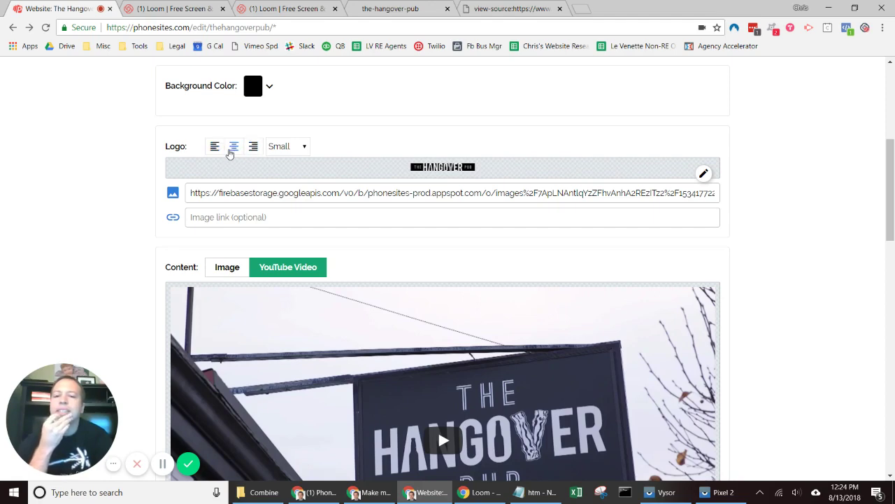
click(280, 150)
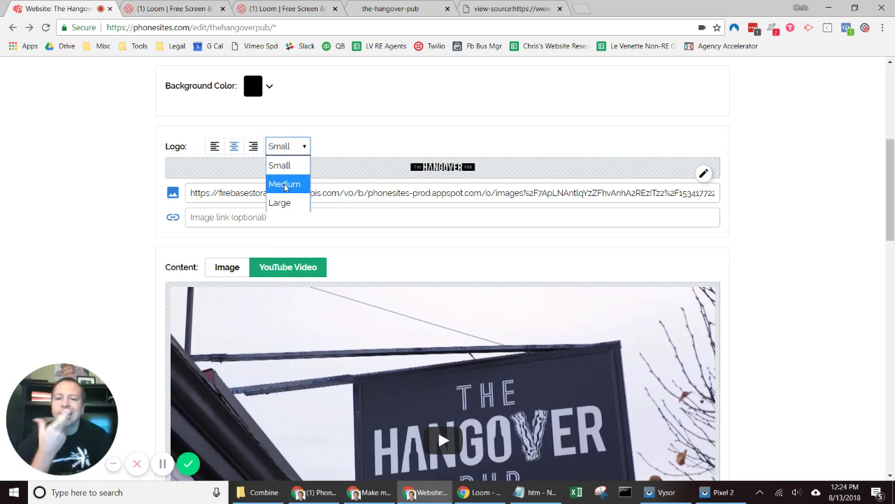
click(285, 185)
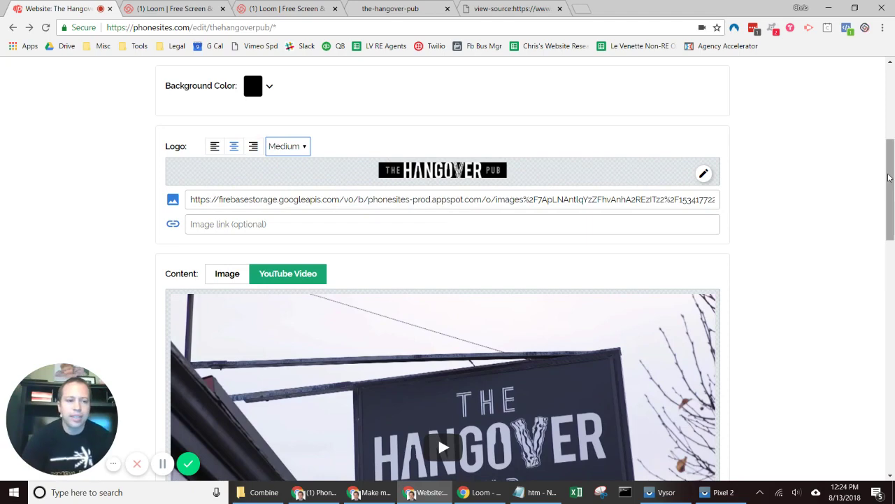
- Add a new field to the homepage form options with the placeholder "Company"
drag(892, 180, 894, 320)
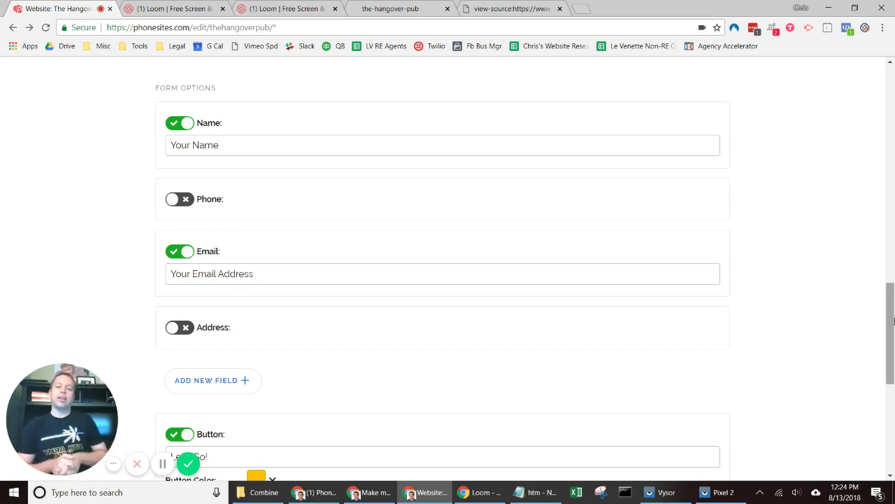
click(203, 380)
drag(516, 384, 288, 382)
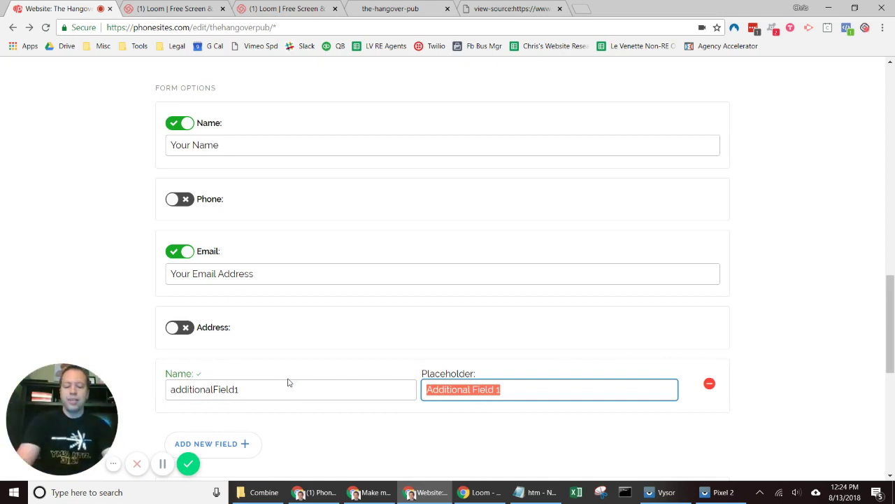
text(Company)
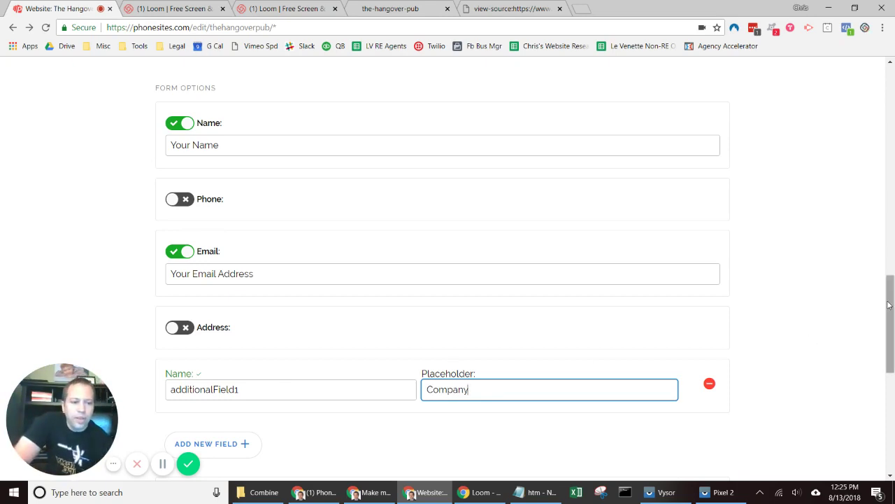
- Set the form button's text to "Learn more!"
drag(891, 308, 892, 324)
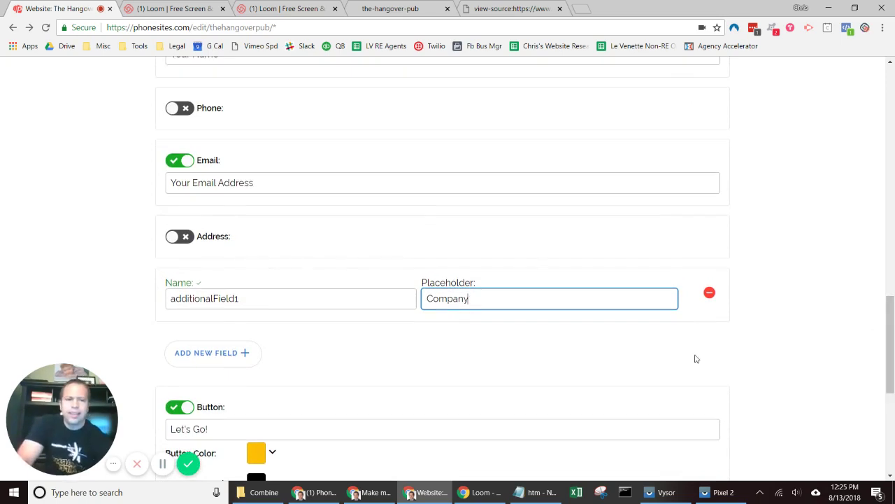
scroll(893, 354, down, 4)
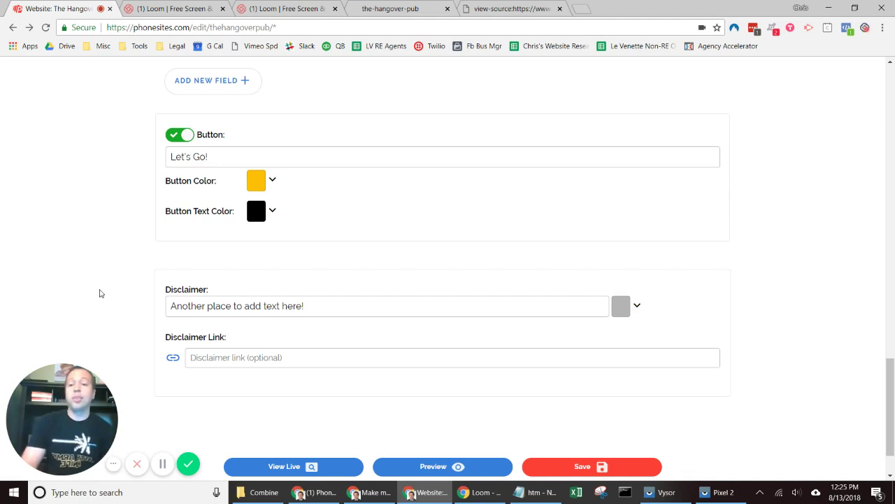
drag(213, 157, 169, 149)
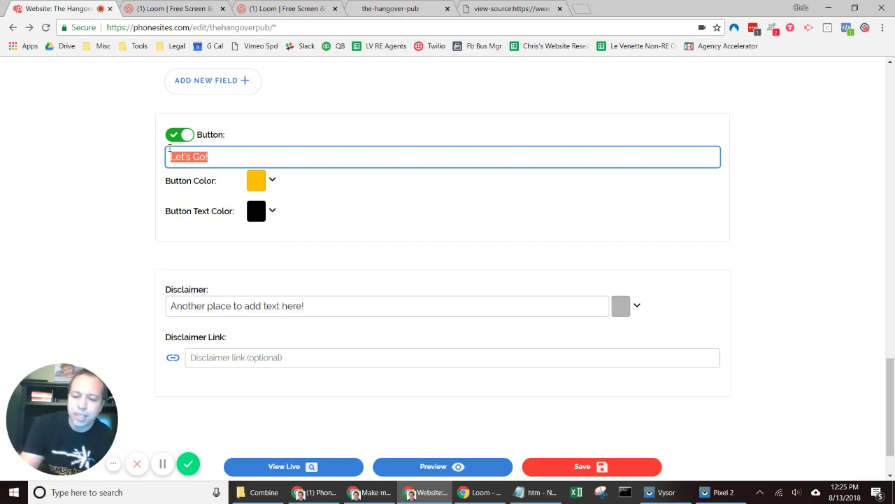
text(Lear)
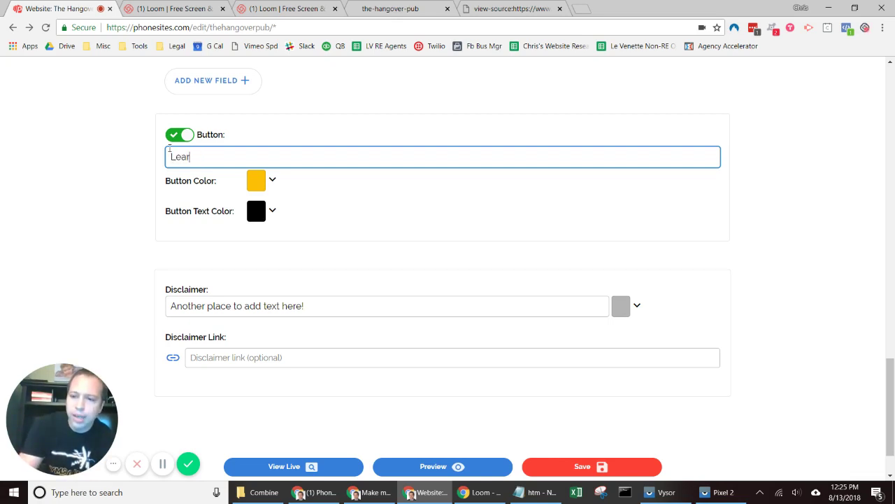
text(n more!)
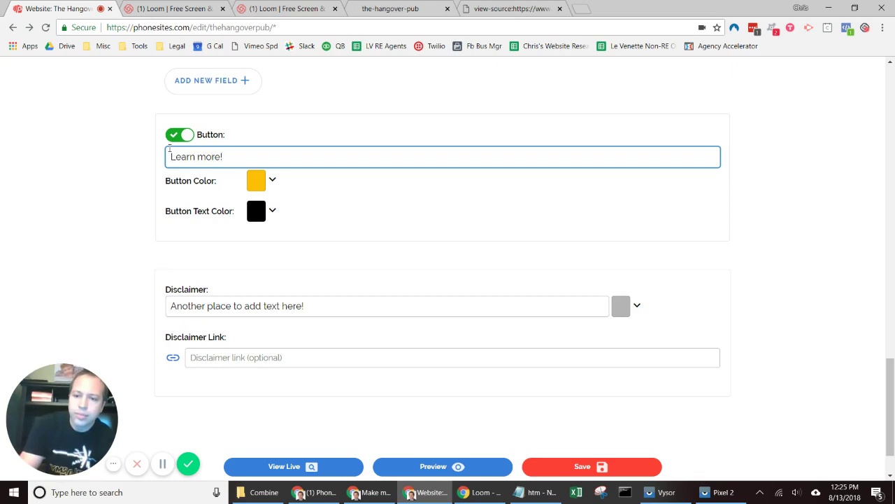
- Replace the form button's text with "I'm Hungry, what's today's special?"
key(ctrl+a)
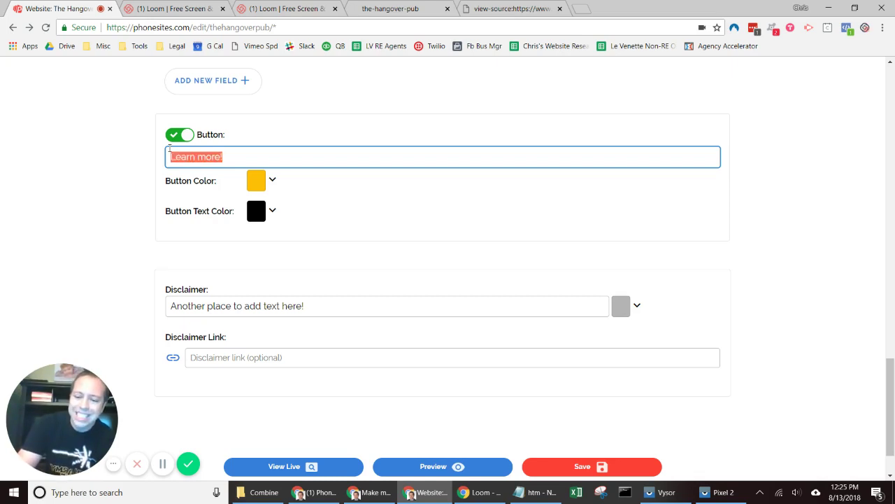
text(I'm Hun)
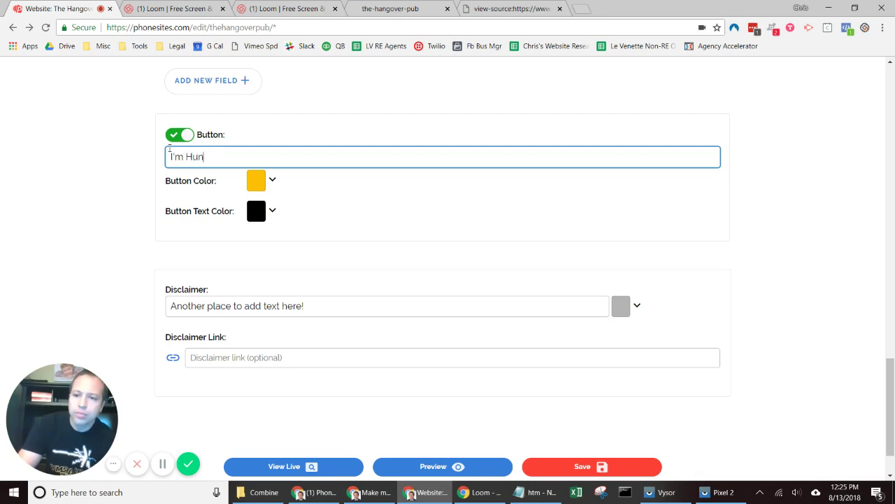
text(gry, )
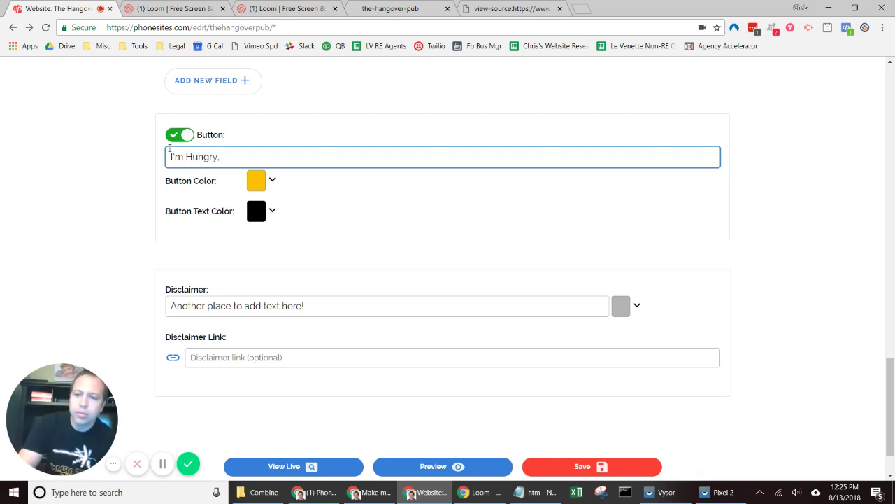
text(what)
key(BackSpace)
key(BackSpace)
text(what's )
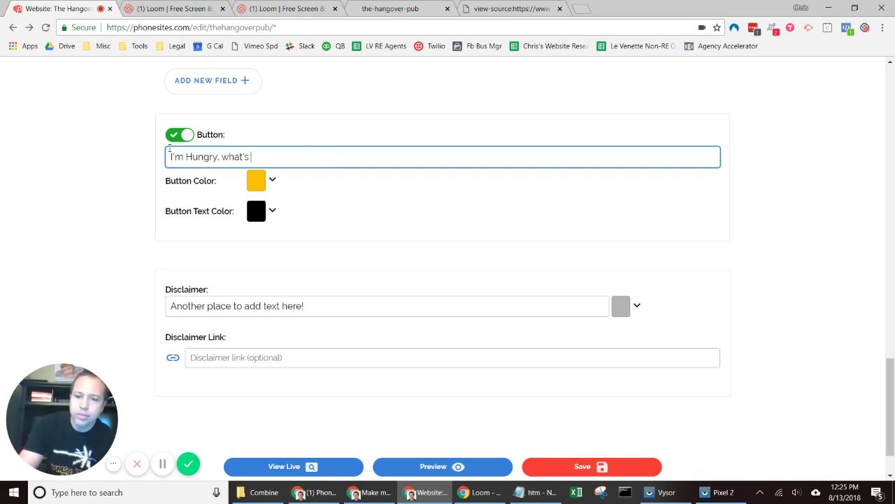
text(today's special)
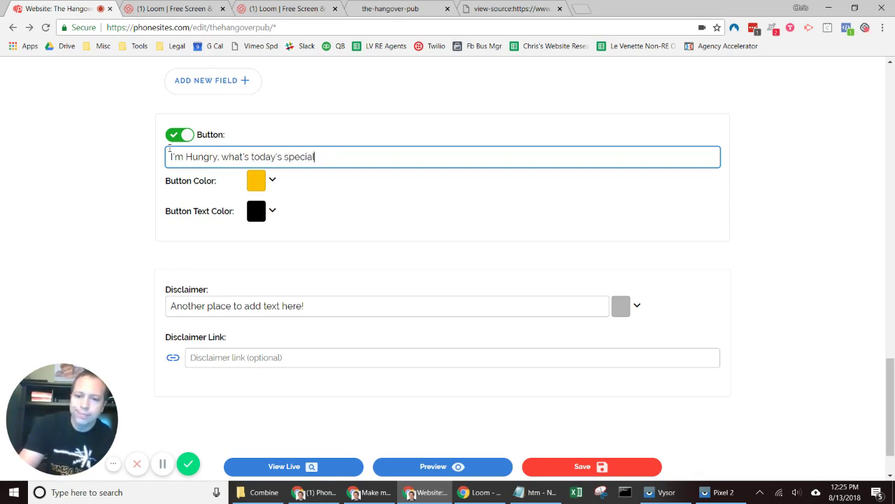
text(?)
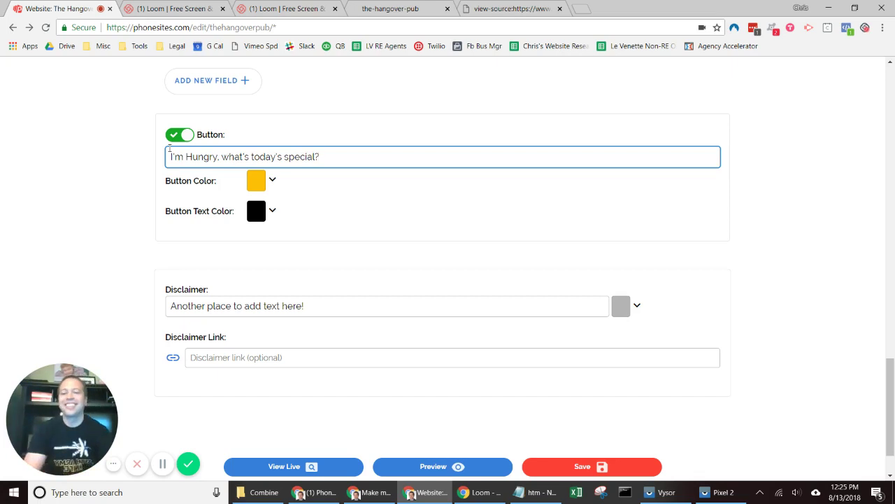
- Set the form button's color to green #4caf50 and its text color to white #ffffff
click(270, 181)
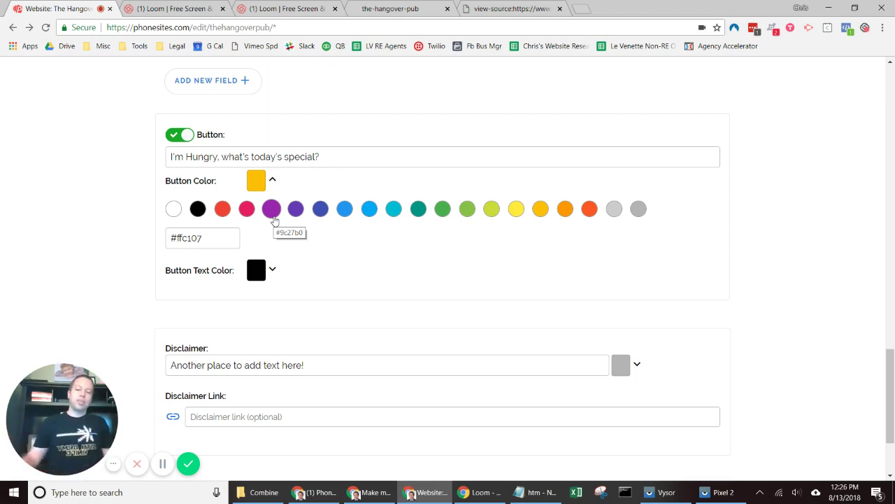
click(443, 209)
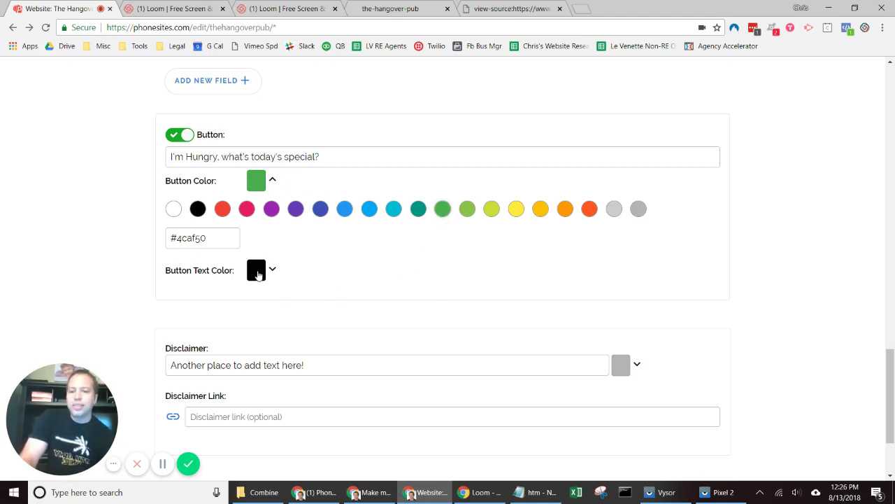
click(259, 273)
click(175, 299)
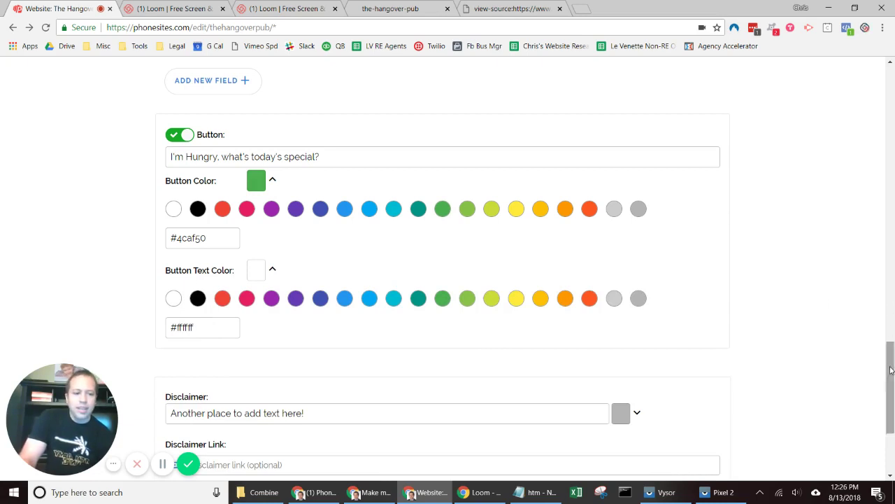
- Replace the disclaimer placeholder text with "Privacy Policy"
drag(890, 379, 893, 417)
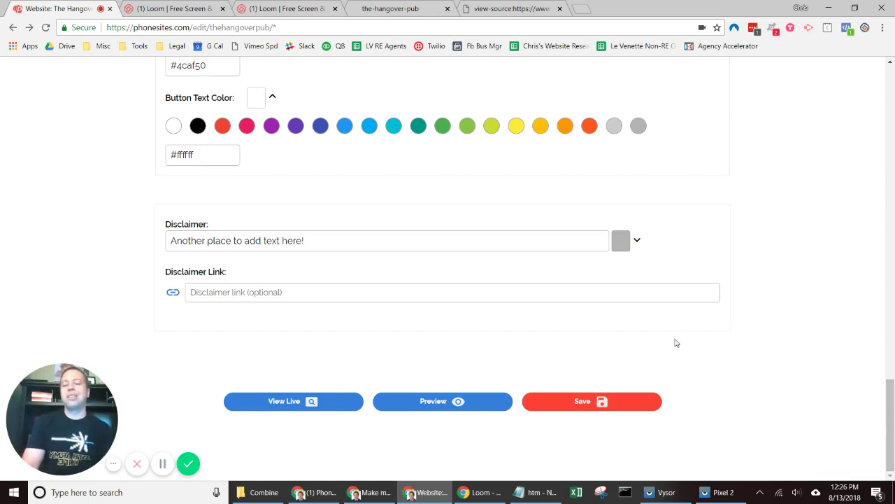
click(266, 241)
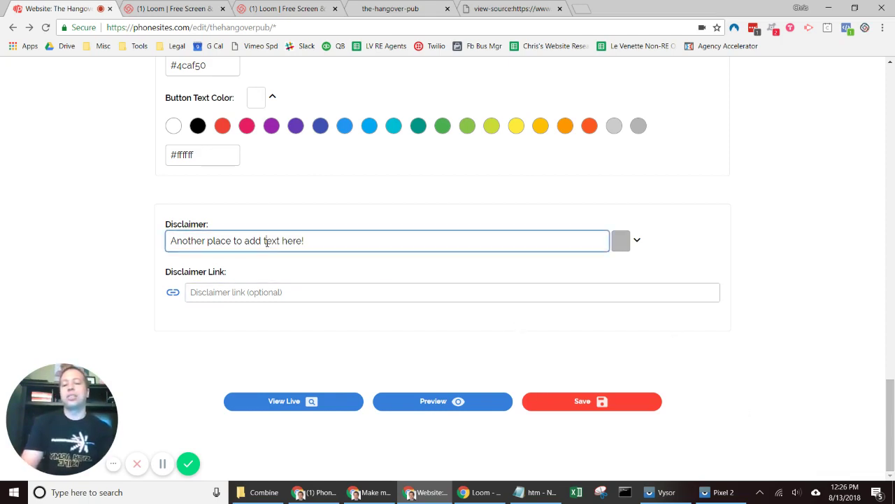
triple_click(267, 241)
text(Privay)
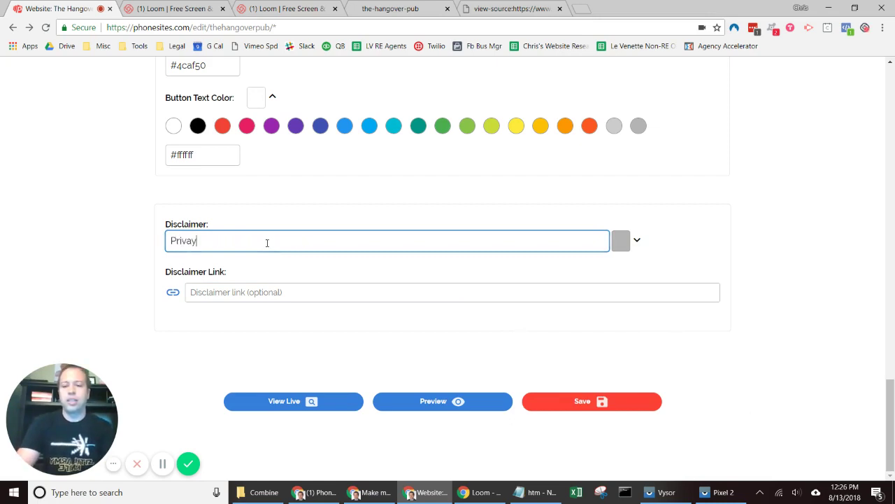
key(BackSpace)
text(cy Policy)
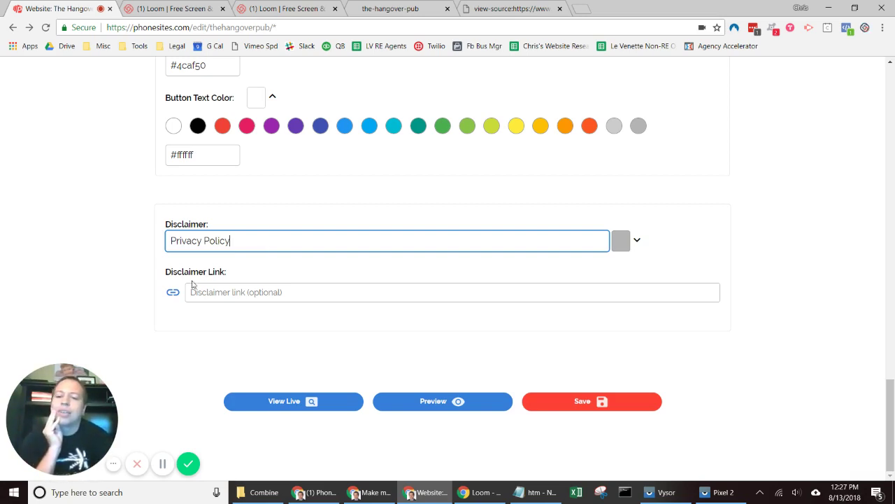
click(220, 289)
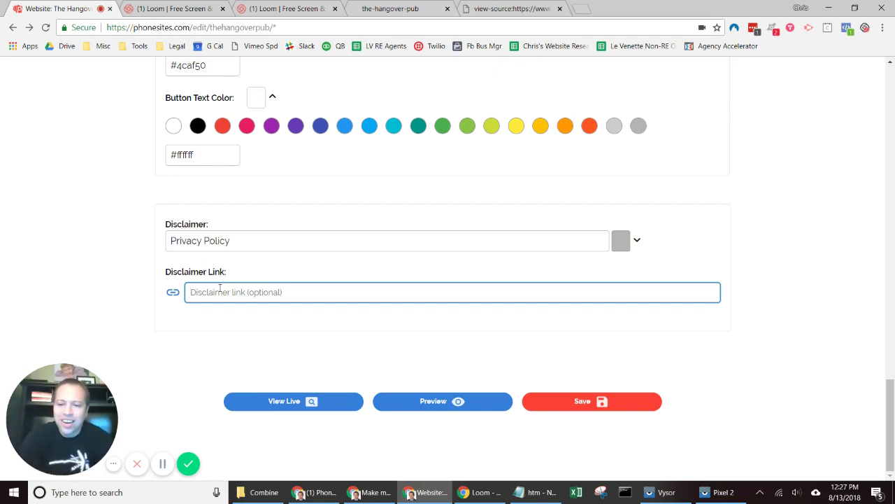
text(ww)
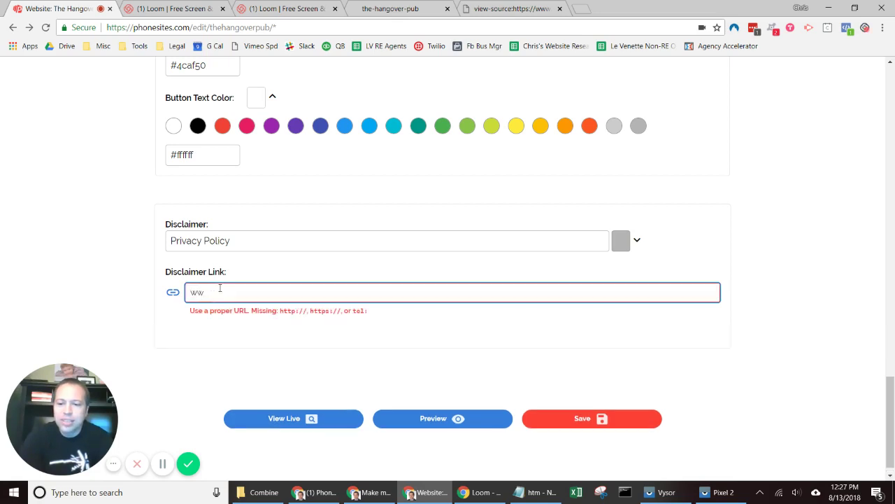
text(w.google.com)
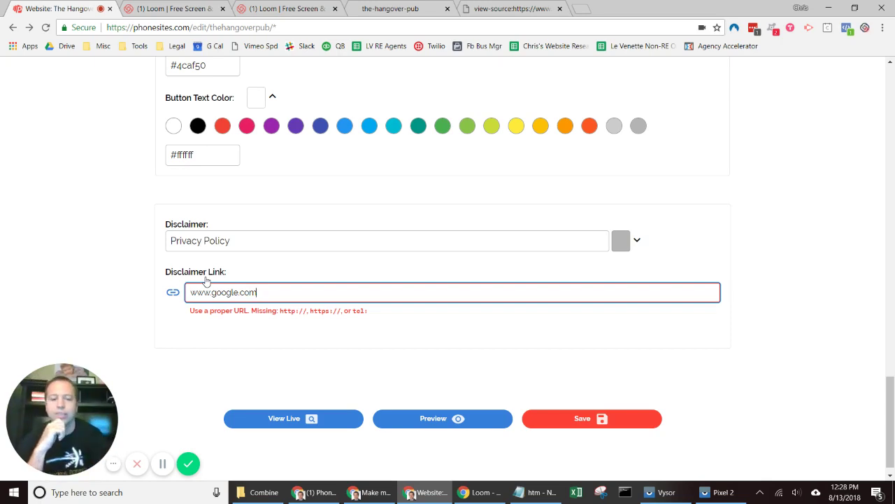
click(561, 419)
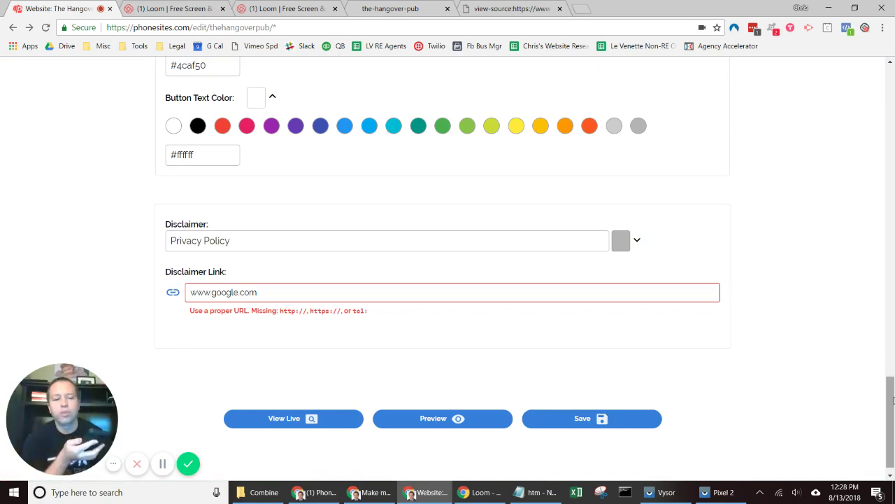
- Switch to the Pixel 2 phone mirror and submit the filled-in test form on the live page
click(719, 493)
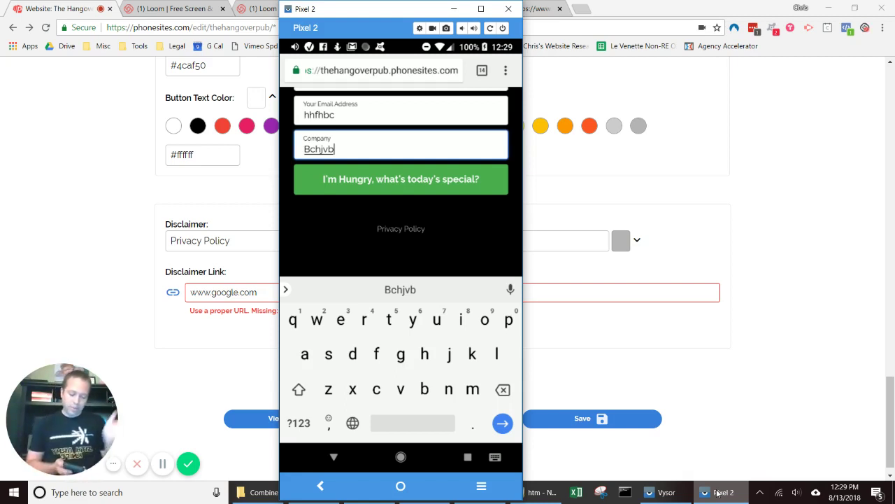
key(Return)
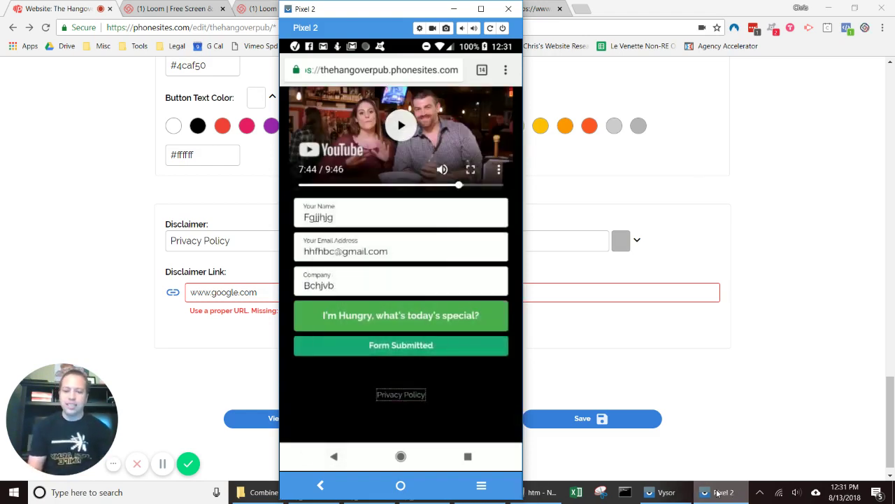
- Shorten the disclaimer link to google.com and save the homepage
click(228, 297)
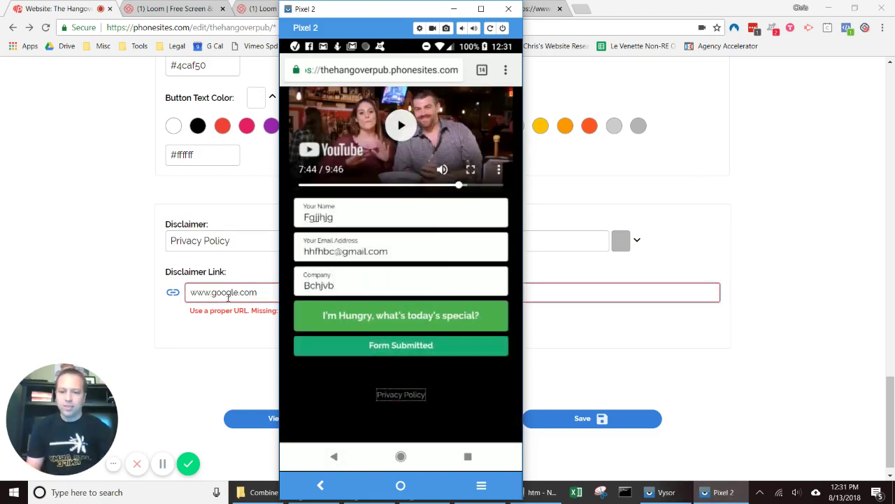
click(217, 295)
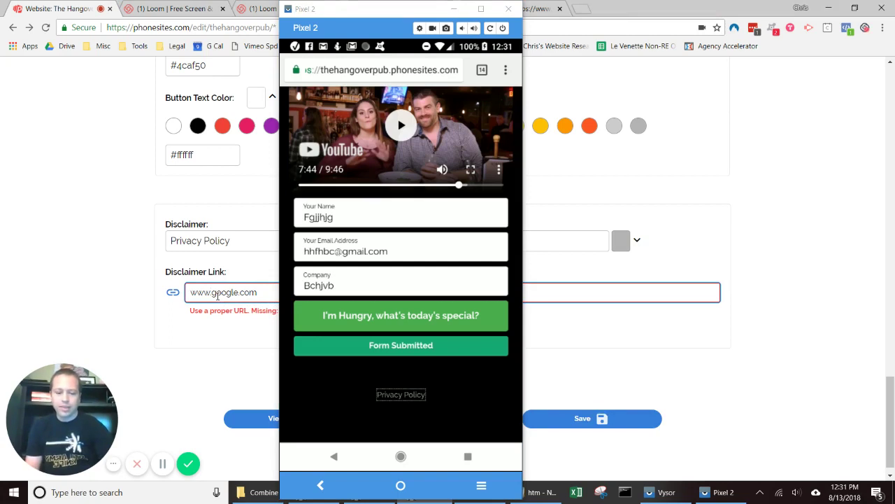
key(BackSpace)
key(BackSpace)
key(BackSpace)
key(BackSpace)
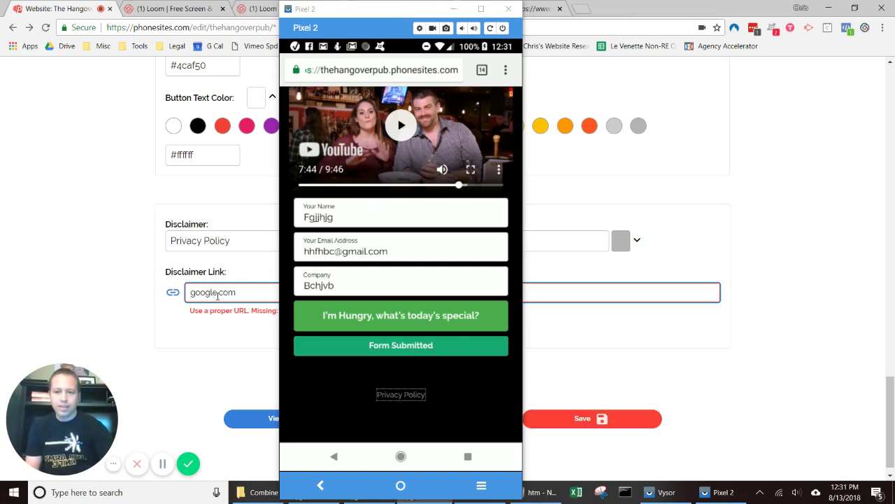
click(601, 424)
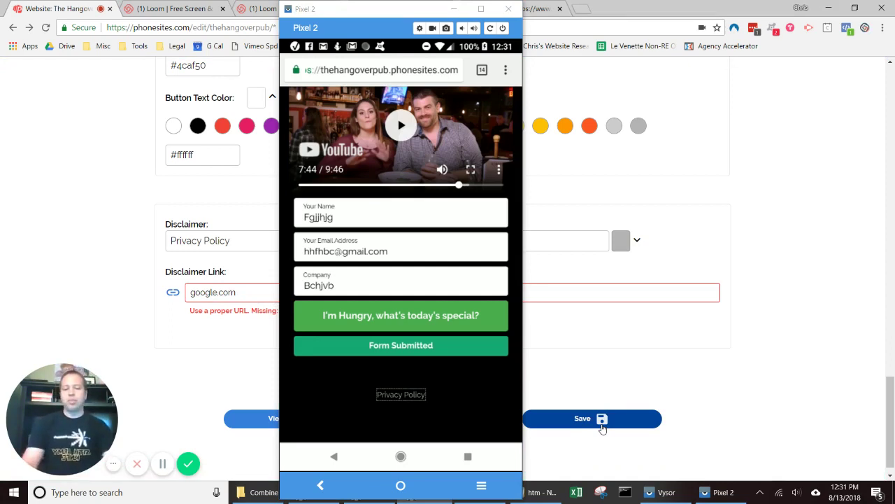
- Replace the disclaimer link with levenette.com/disclaimers, moving the phone mirror aside to uncover the field
drag(237, 292, 147, 291)
text(levene)
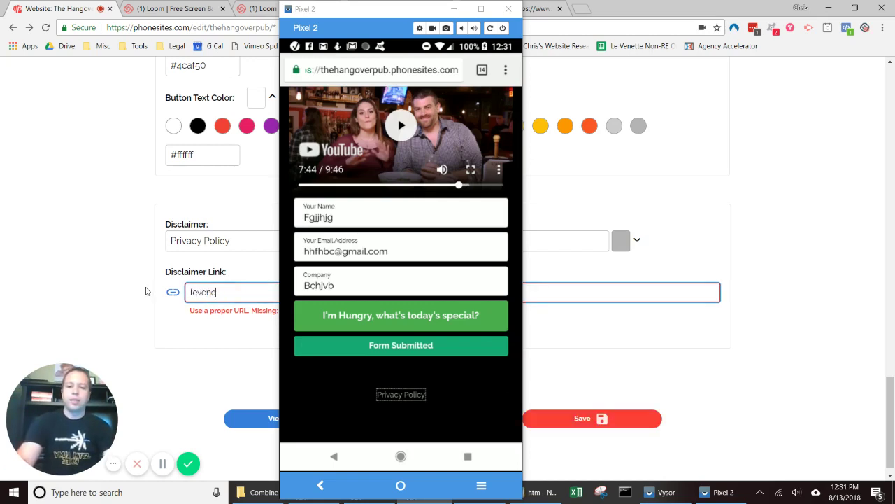
text(tte.com/dis)
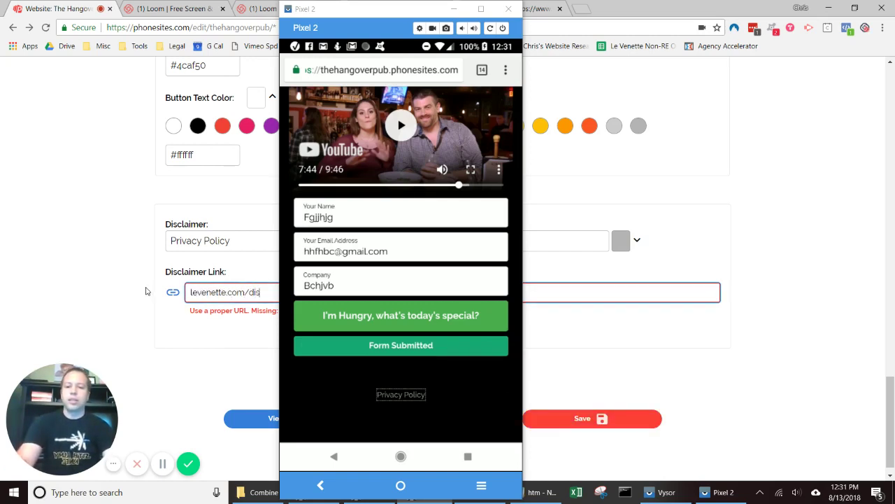
text(claimer)
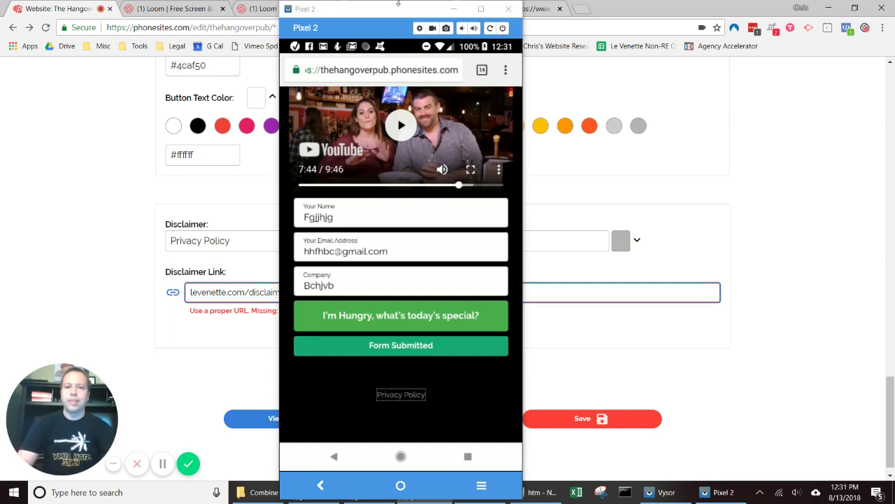
drag(391, 14, 453, 14)
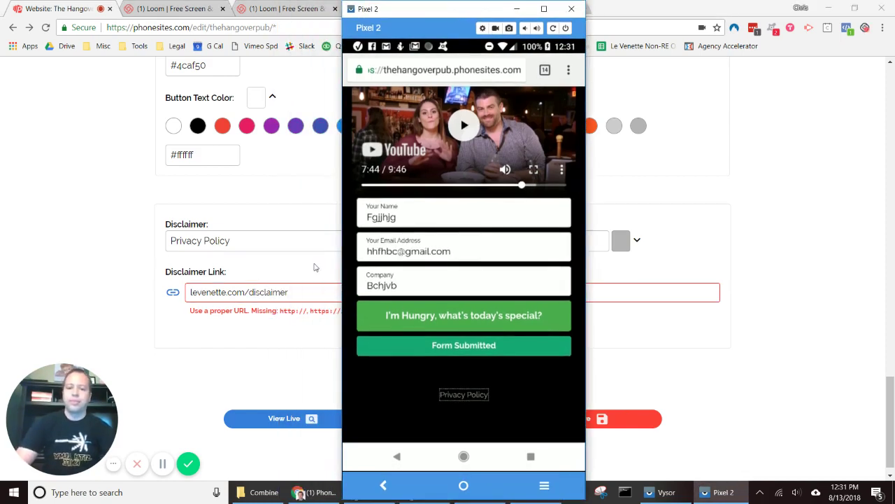
click(303, 293)
text(s)
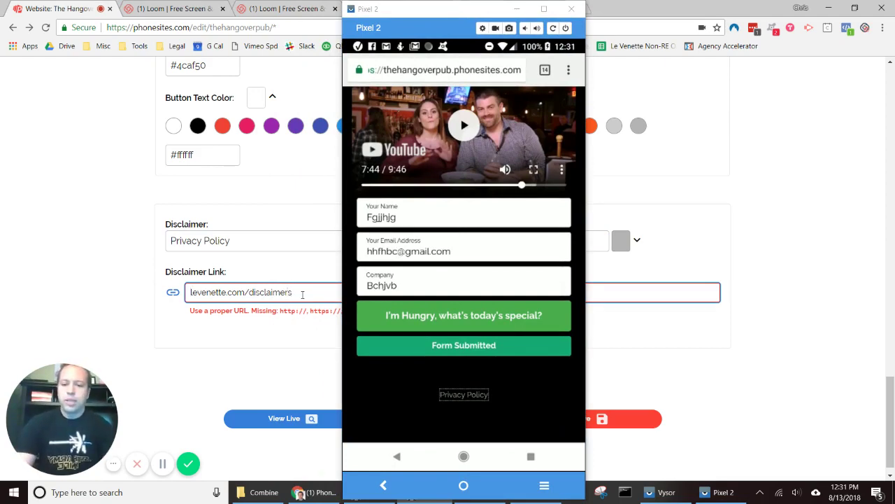
key(Home)
text(https:/)
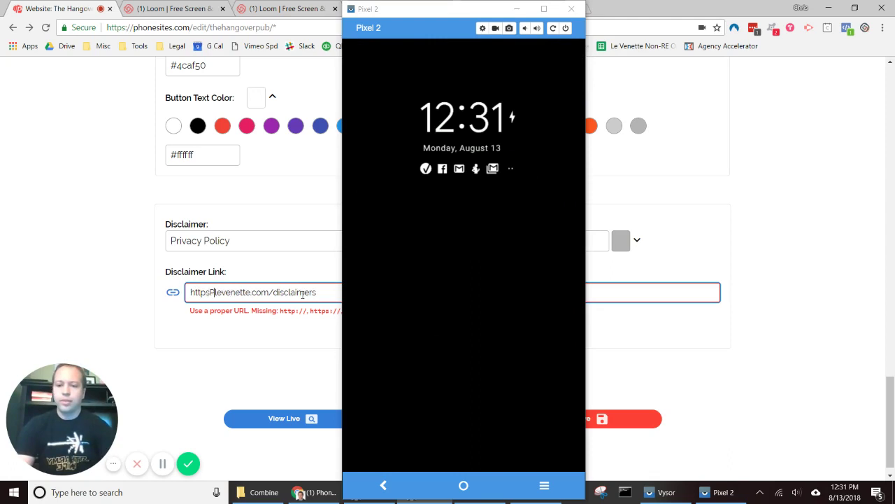
key(BackSpace)
key(BackSpace)
text(:)
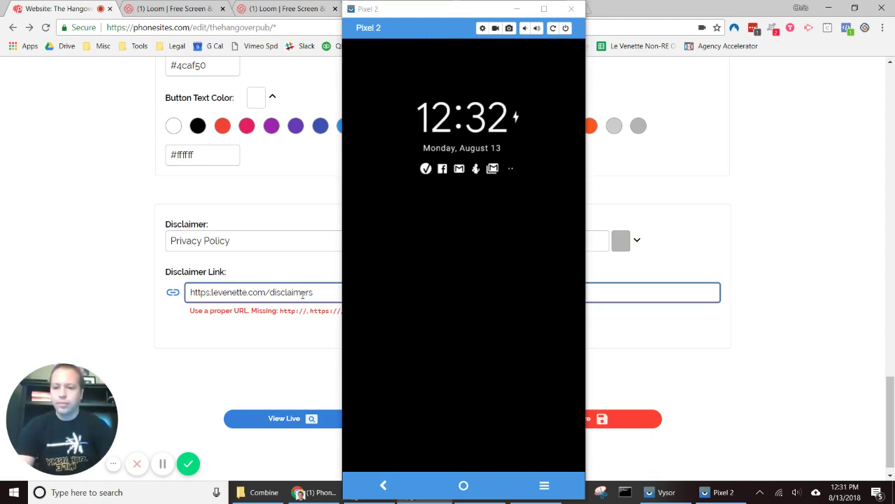
text(://)
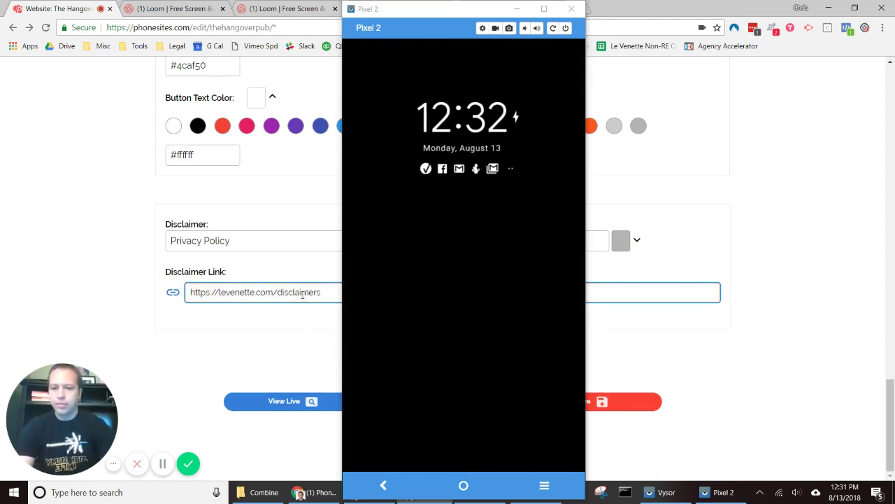
text(www.)
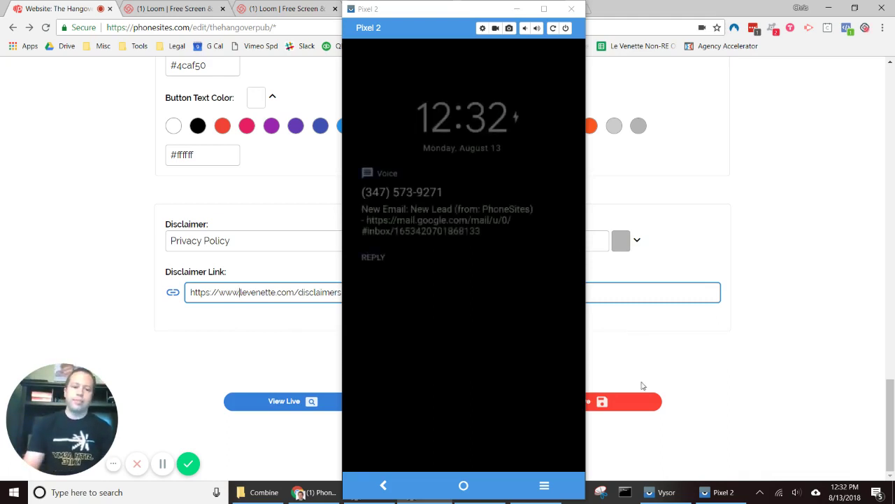
click(596, 402)
- Check the page opened by the Privacy Policy link in the Pixel 2 phone mirror, then minimize the mirror
click(517, 8)
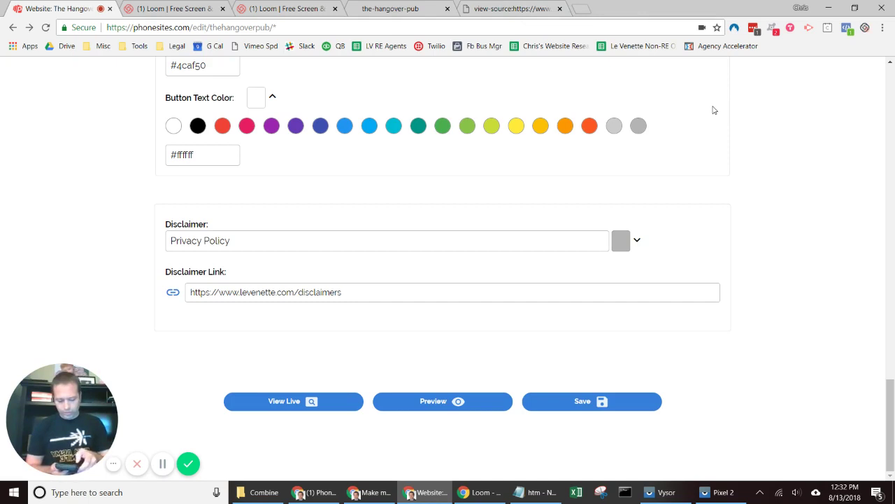
click(734, 491)
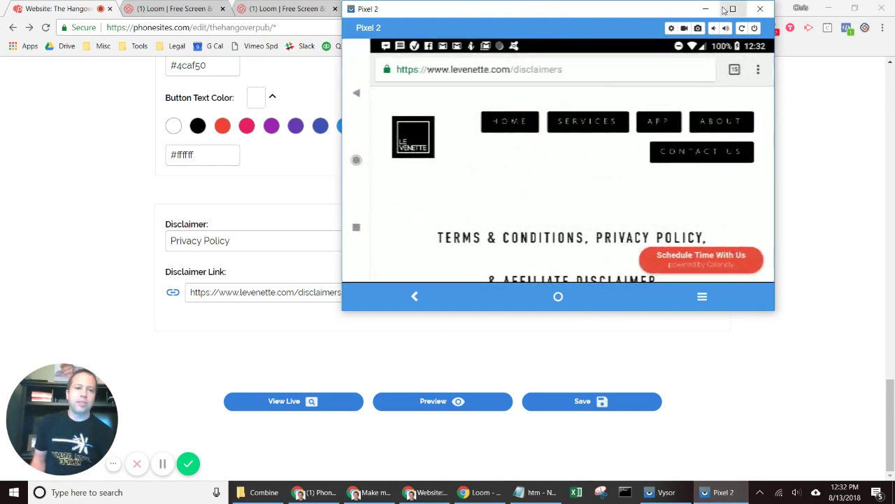
click(706, 9)
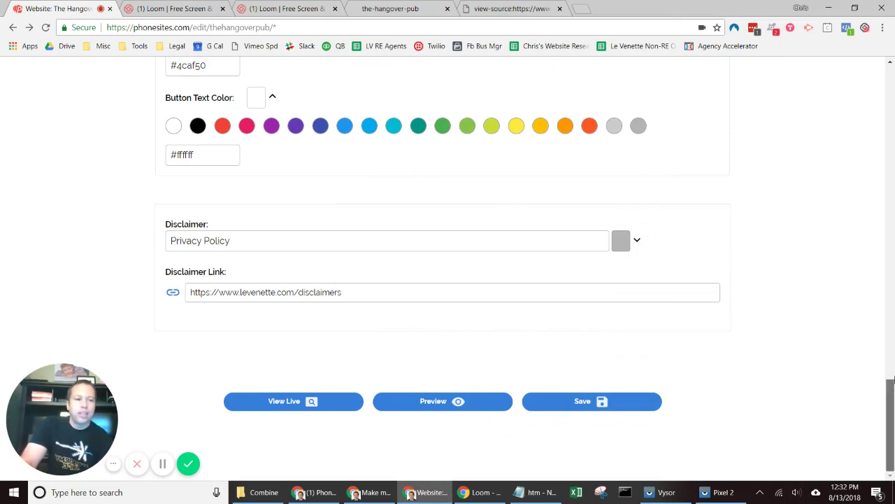
- Add a new page to The Hangover Pub website from the Call Now Page template and open its live view
drag(891, 379, 890, 63)
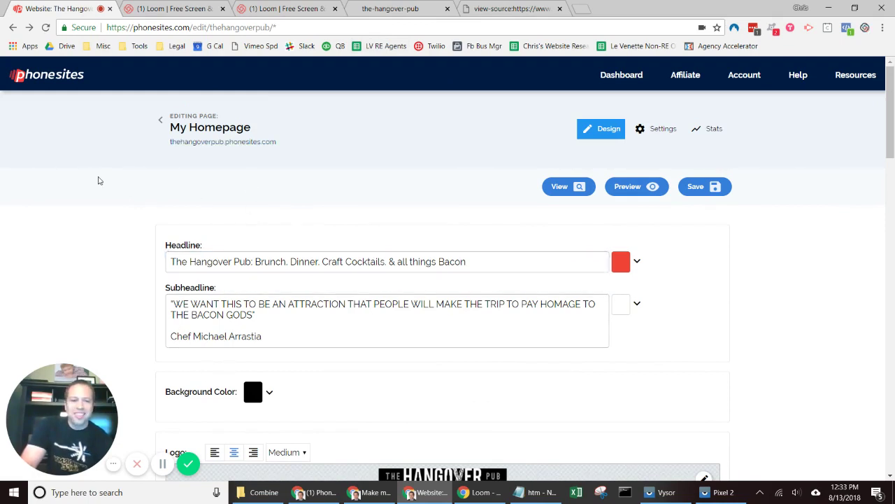
click(160, 125)
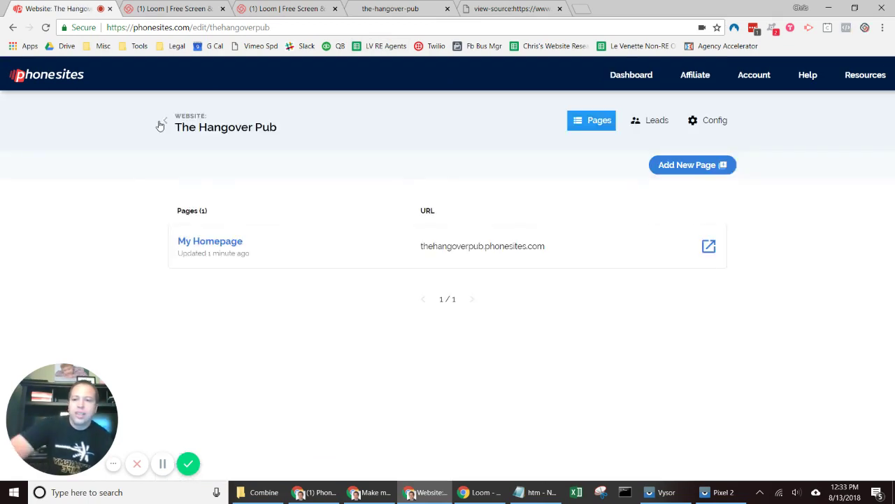
click(705, 173)
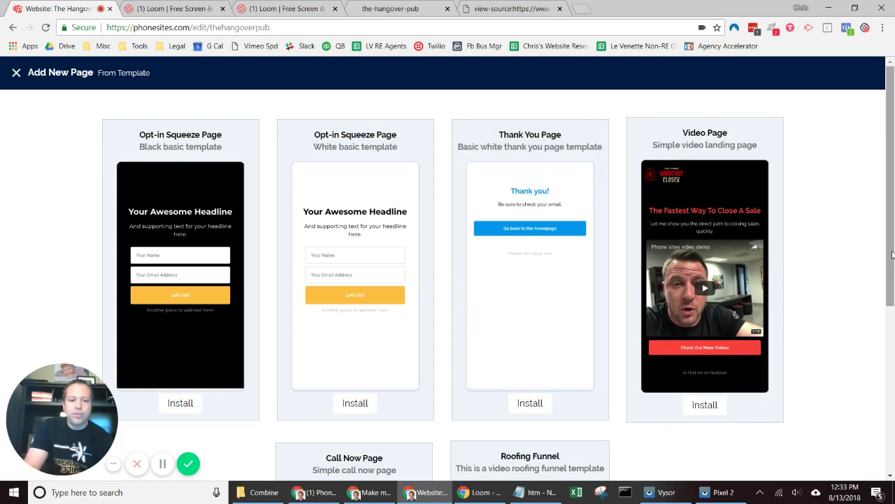
scroll(892, 255, down, 3)
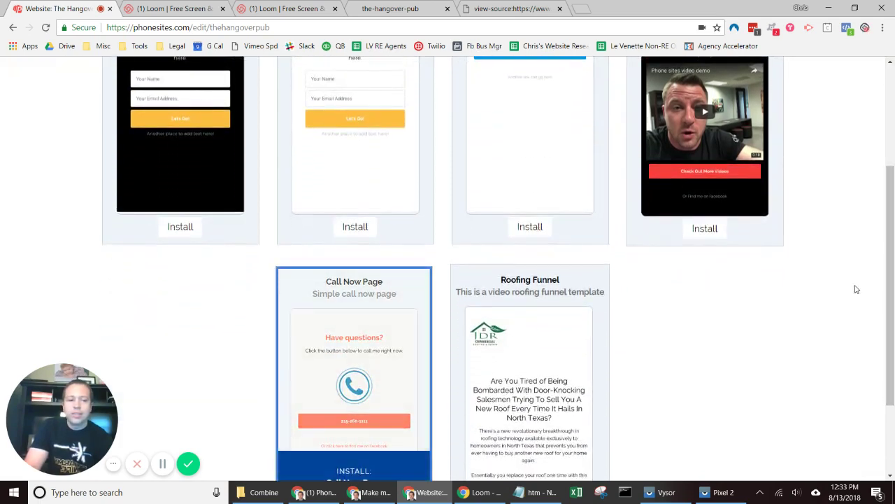
scroll(855, 287, down, 2)
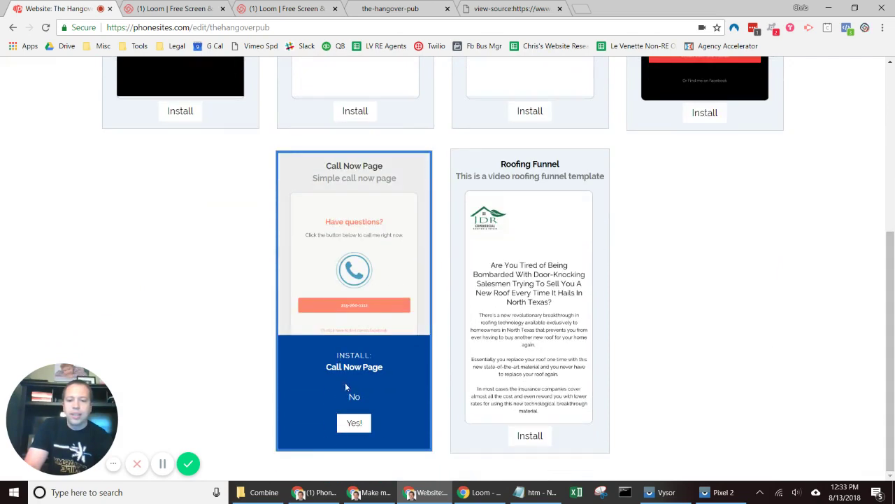
click(349, 423)
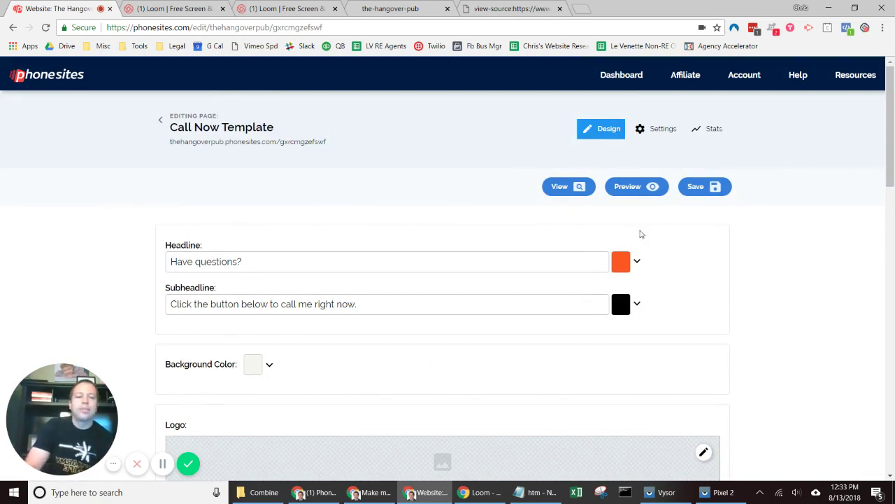
click(579, 194)
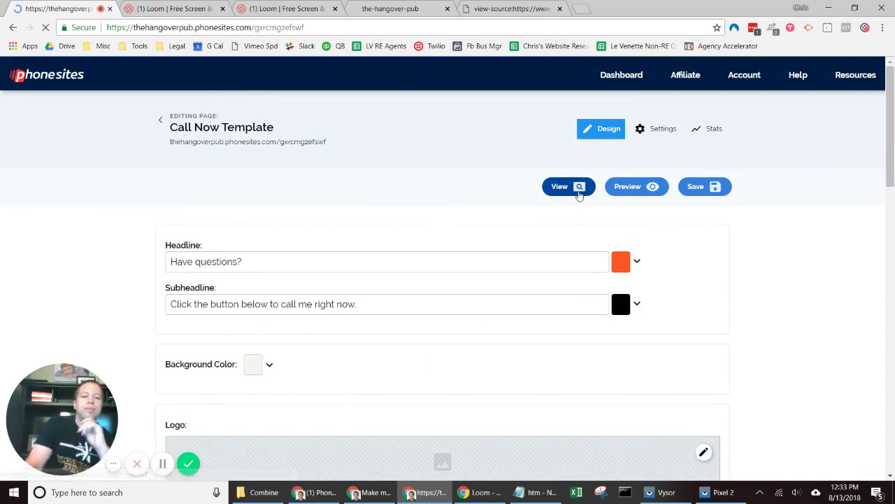